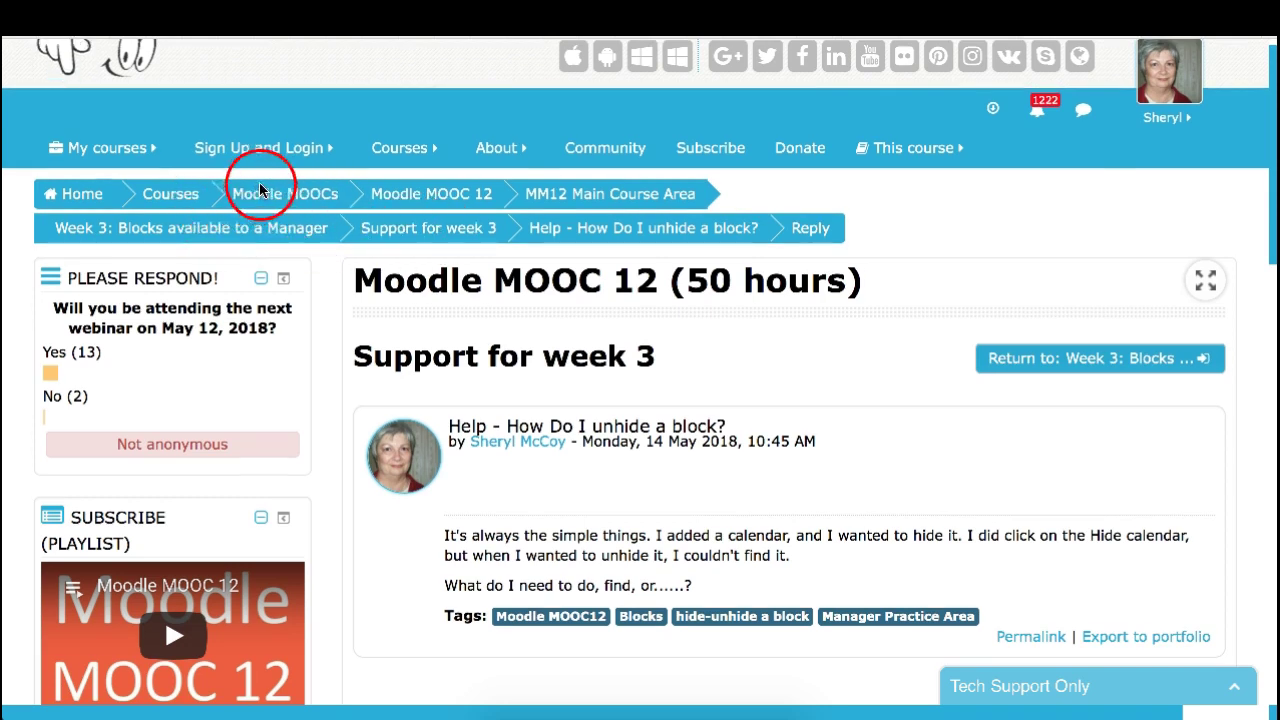
Open the MM12: Manager Practice Area course and turn editing on
{"action": "left_click", "coordinate": [97, 152]}
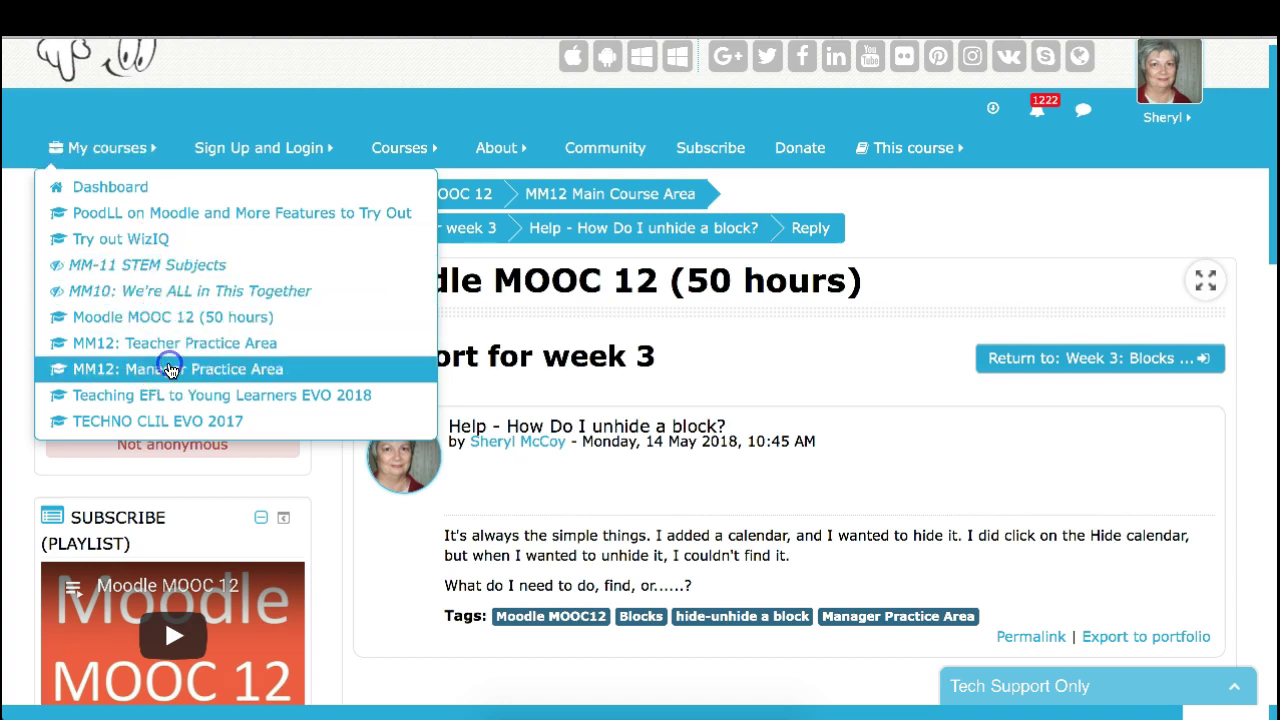
{"action": "left_click", "coordinate": [171, 369]}
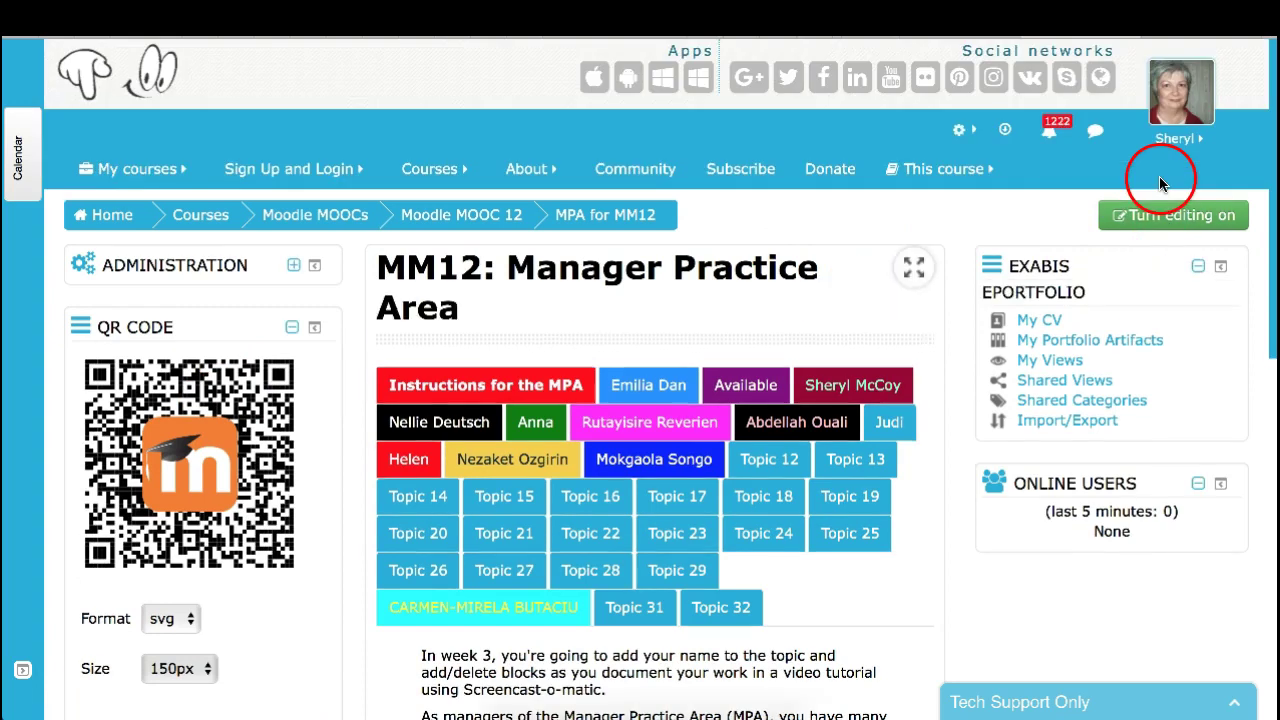
{"action": "left_click", "coordinate": [1147, 218]}
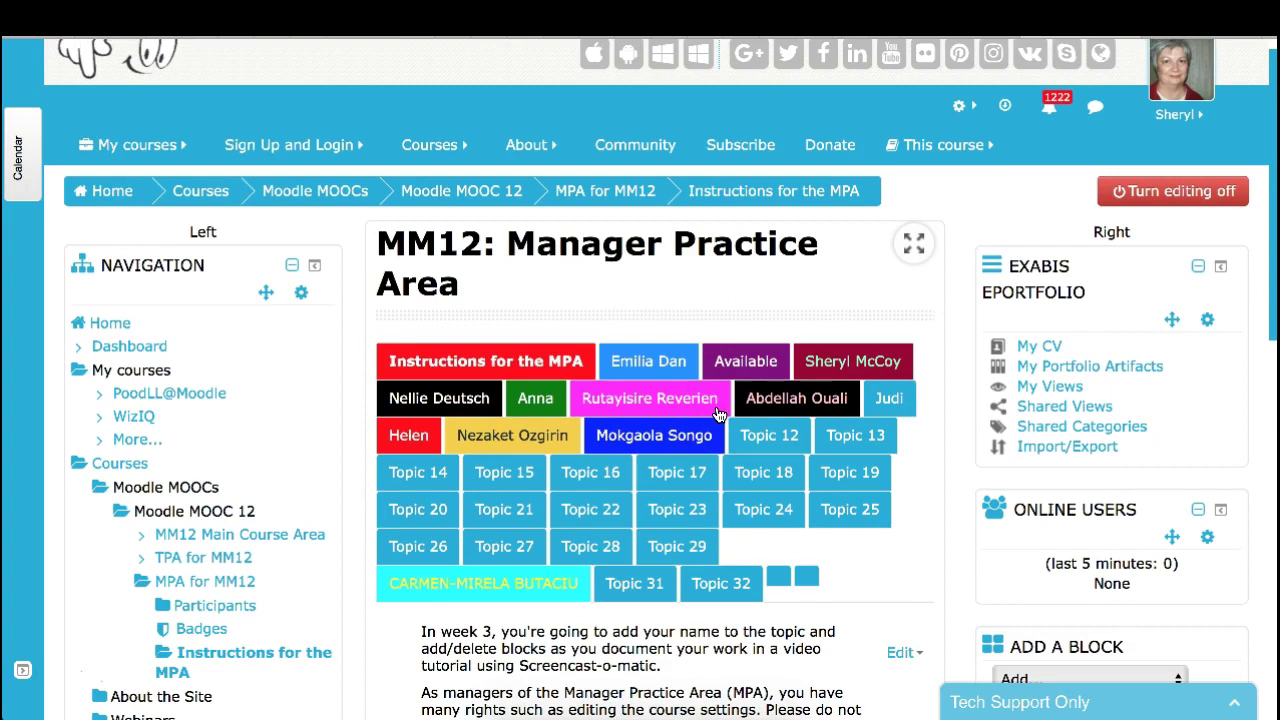
Hide the Online users block on the course page
{"action": "scroll", "coordinate": [1000, 386], "scroll_direction": "down", "scroll_amount": 3}
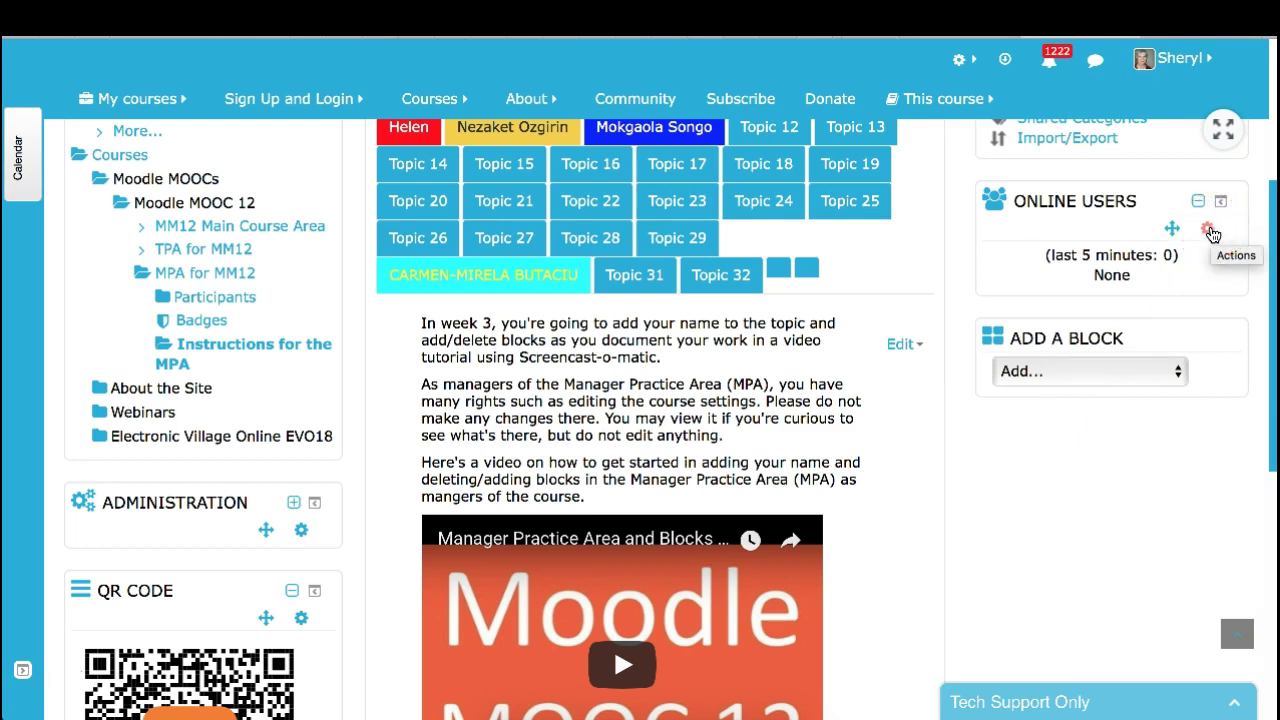
{"action": "left_click", "coordinate": [1210, 233]}
{"action": "left_click", "coordinate": [1125, 296]}
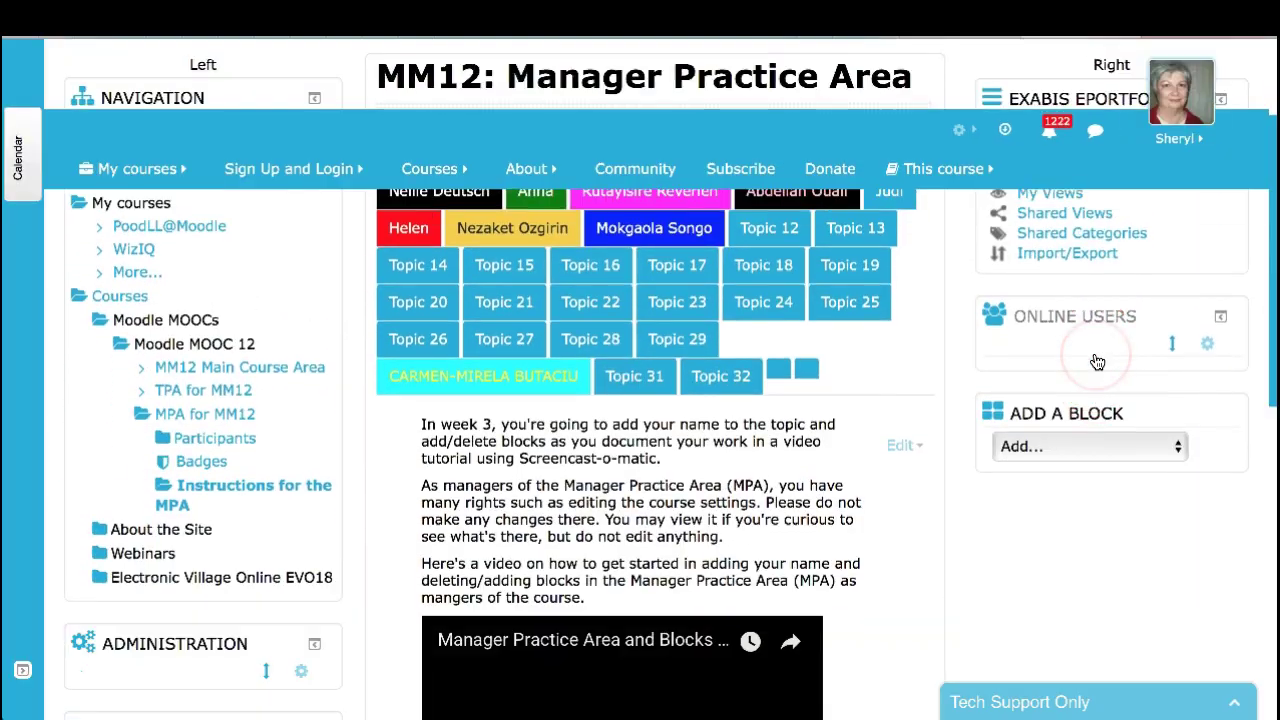
Show the hidden Online users block again
{"action": "scroll", "coordinate": [1097, 362], "scroll_direction": "up", "scroll_amount": 2}
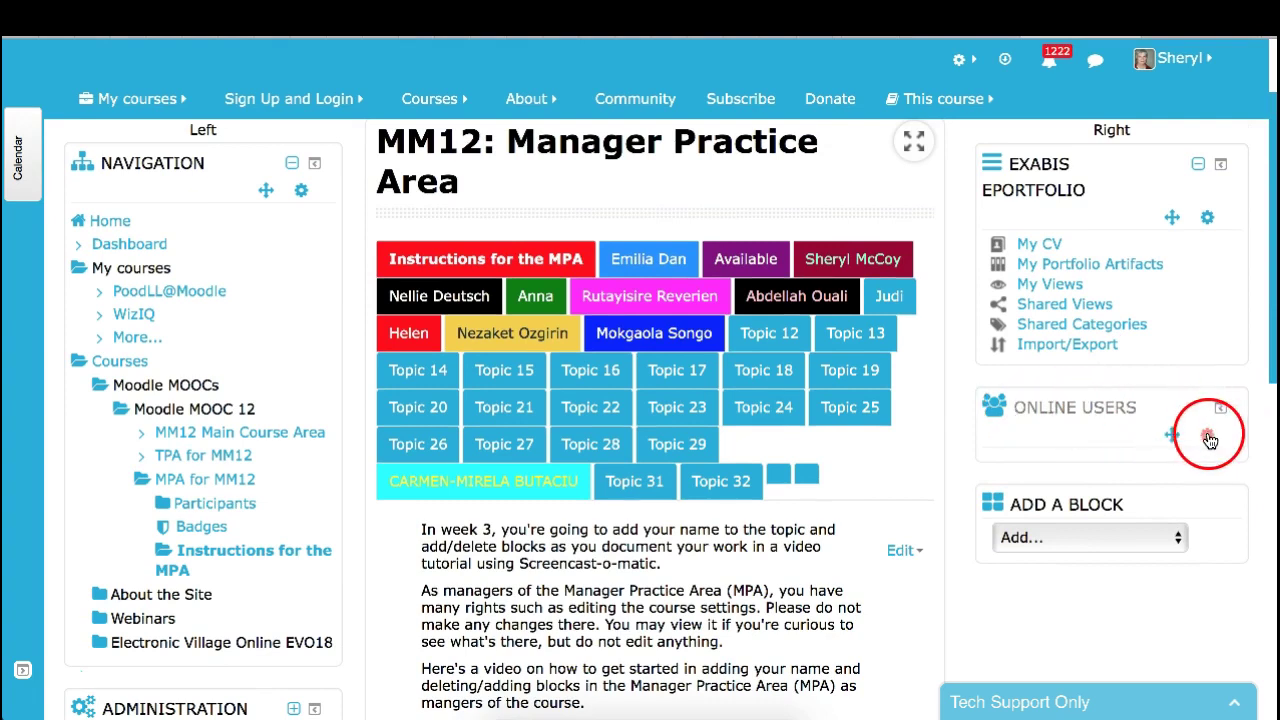
{"action": "scroll", "coordinate": [1210, 441], "scroll_direction": "down", "scroll_amount": 1}
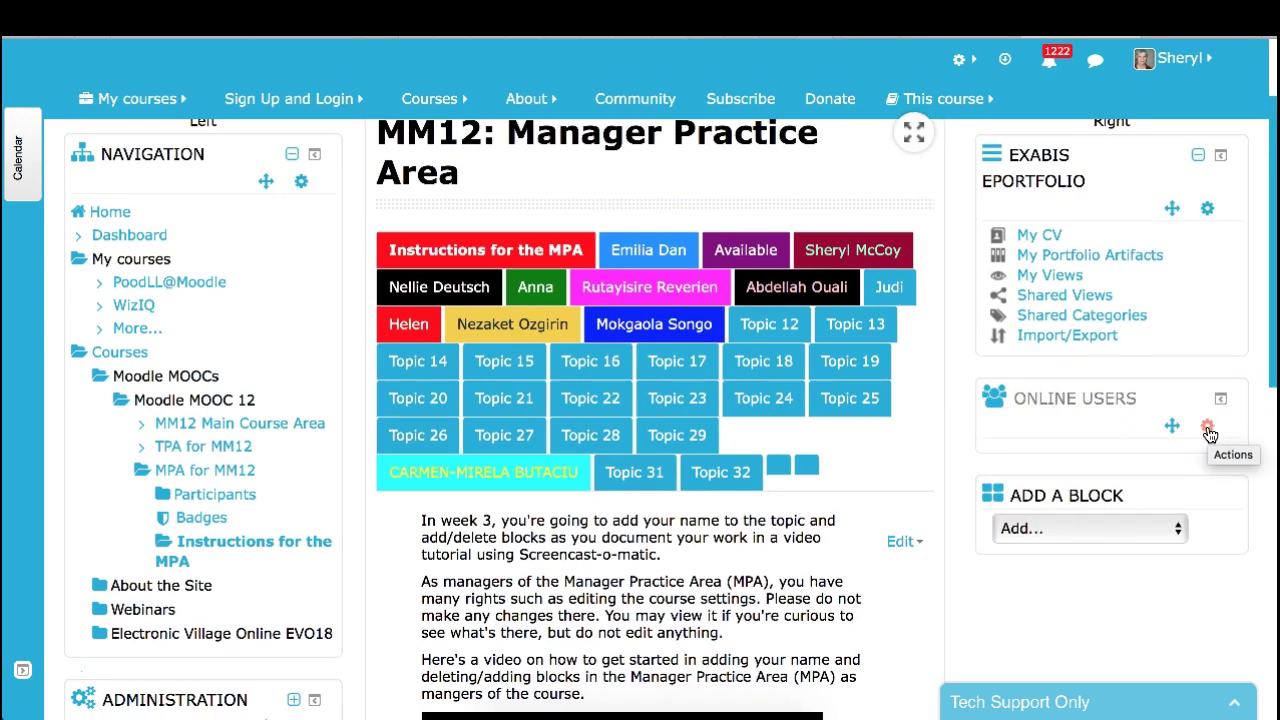
{"action": "left_click", "coordinate": [1208, 428]}
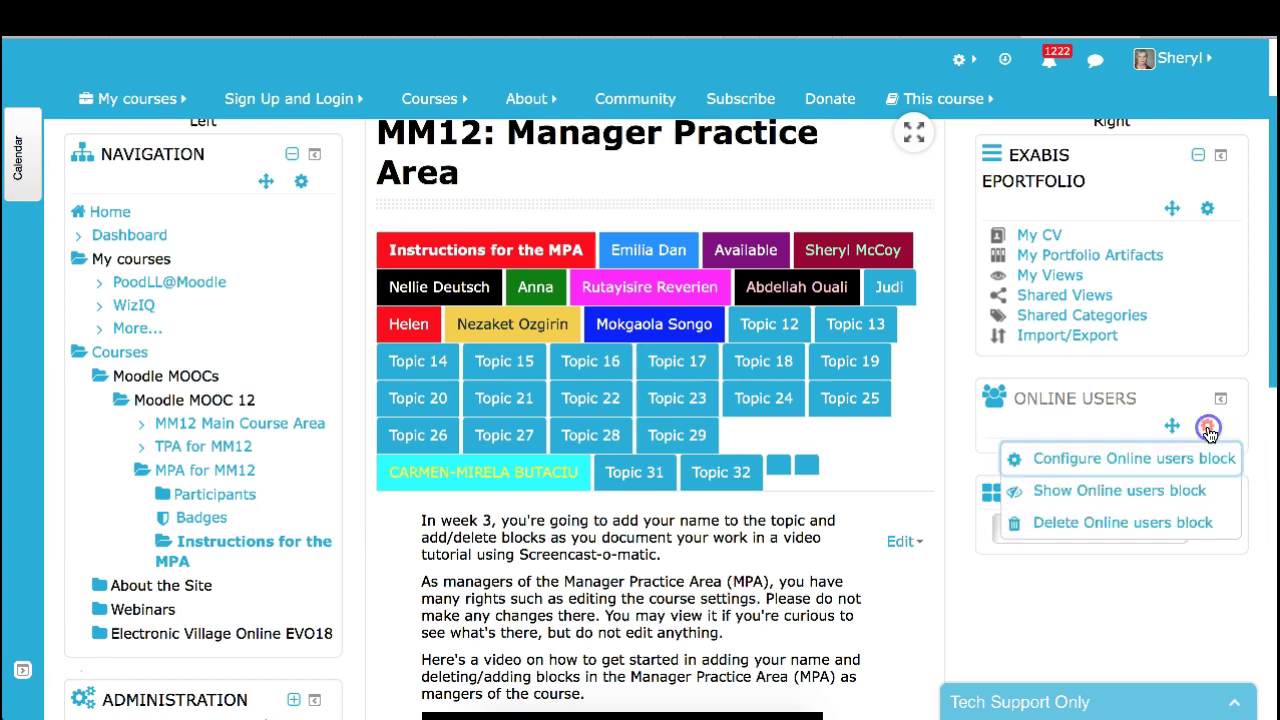
{"action": "left_click", "coordinate": [1017, 500]}
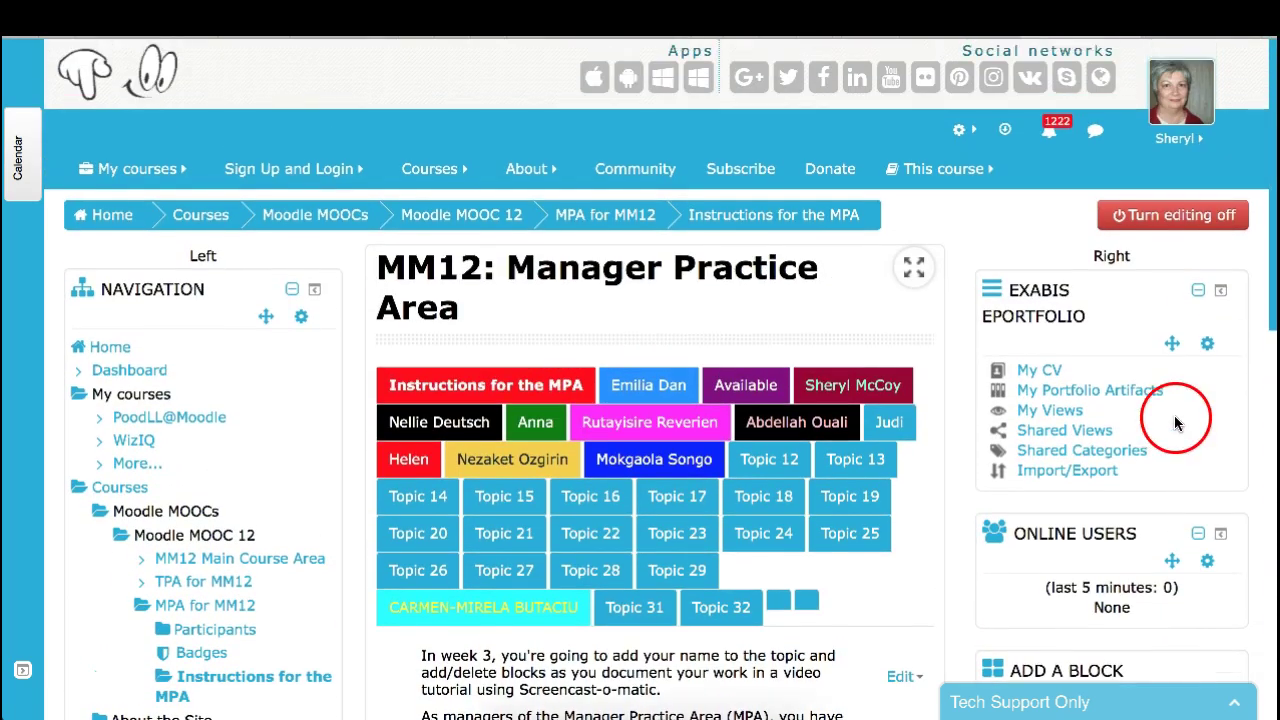
Look over the blocks on the course page and examine the docked Calendar block's controls, then close its panel
{"action": "scroll", "coordinate": [1085, 430], "scroll_direction": "down", "scroll_amount": 3}
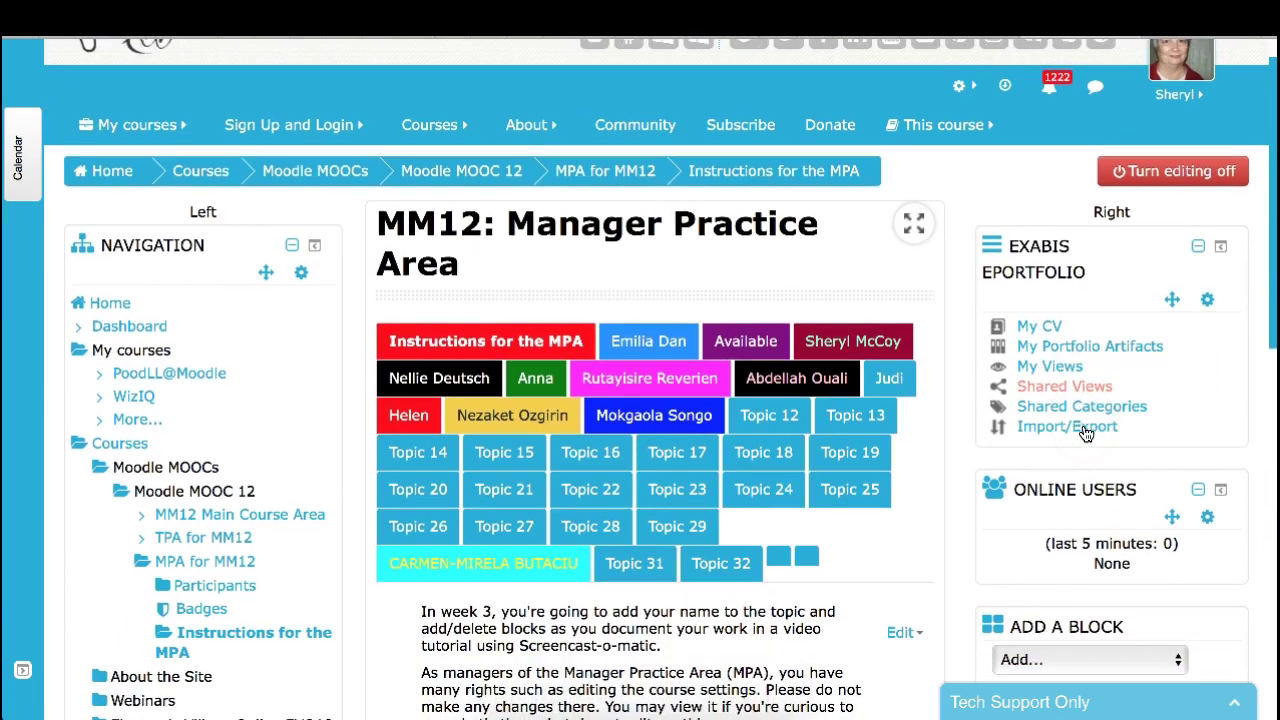
{"action": "scroll", "coordinate": [1167, 438], "scroll_direction": "down", "scroll_amount": 7}
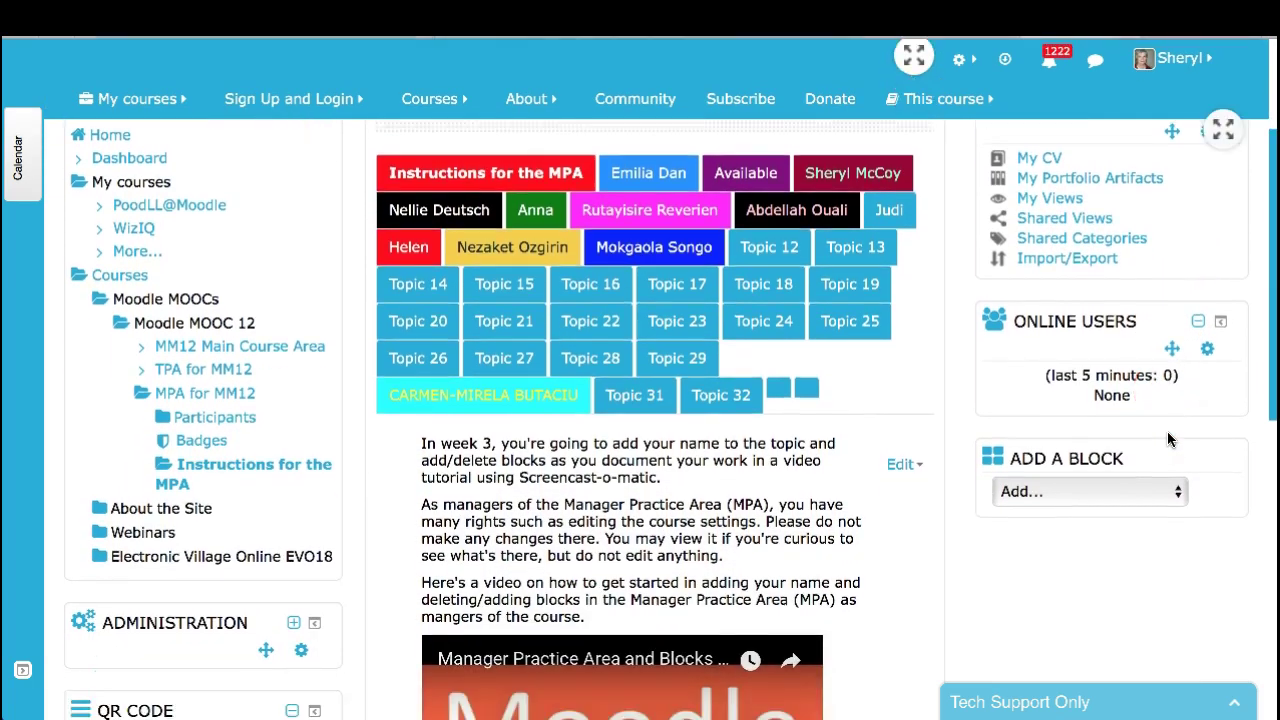
{"action": "scroll", "coordinate": [1076, 443], "scroll_direction": "down", "scroll_amount": 1}
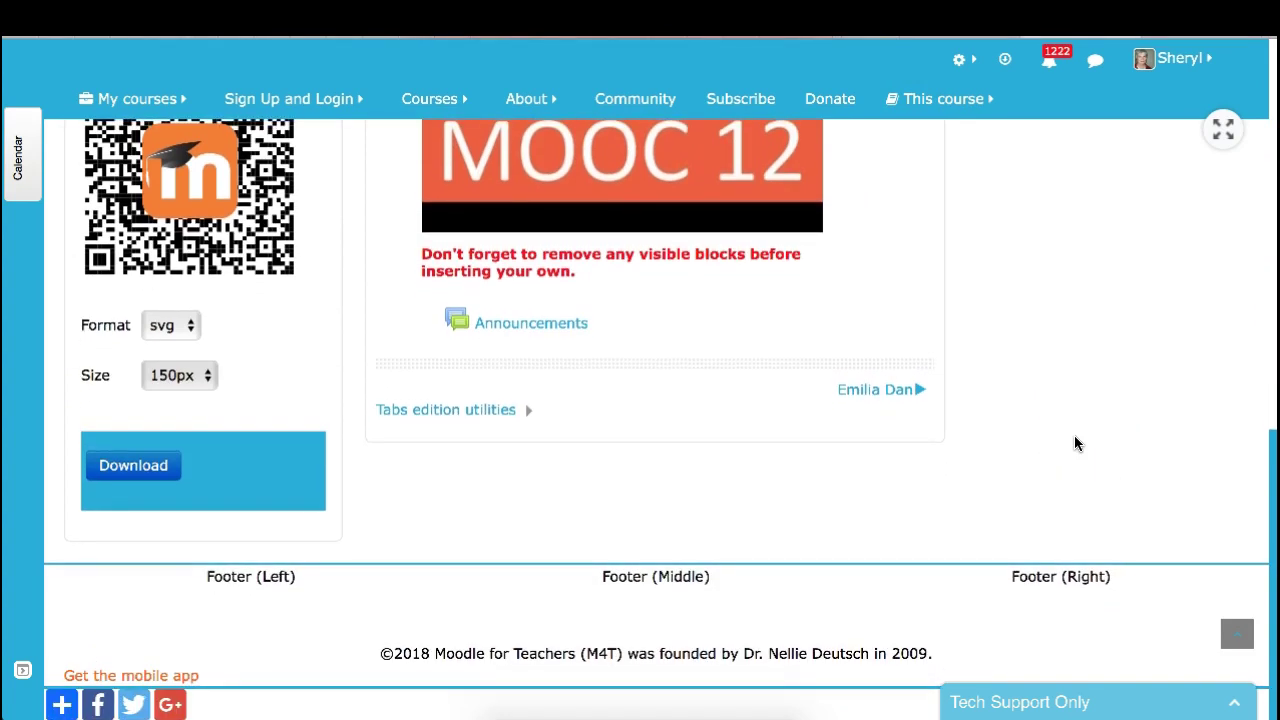
{"action": "scroll", "coordinate": [1076, 443], "scroll_direction": "up", "scroll_amount": 1}
{"action": "scroll", "coordinate": [1074, 435], "scroll_direction": "up", "scroll_amount": 8}
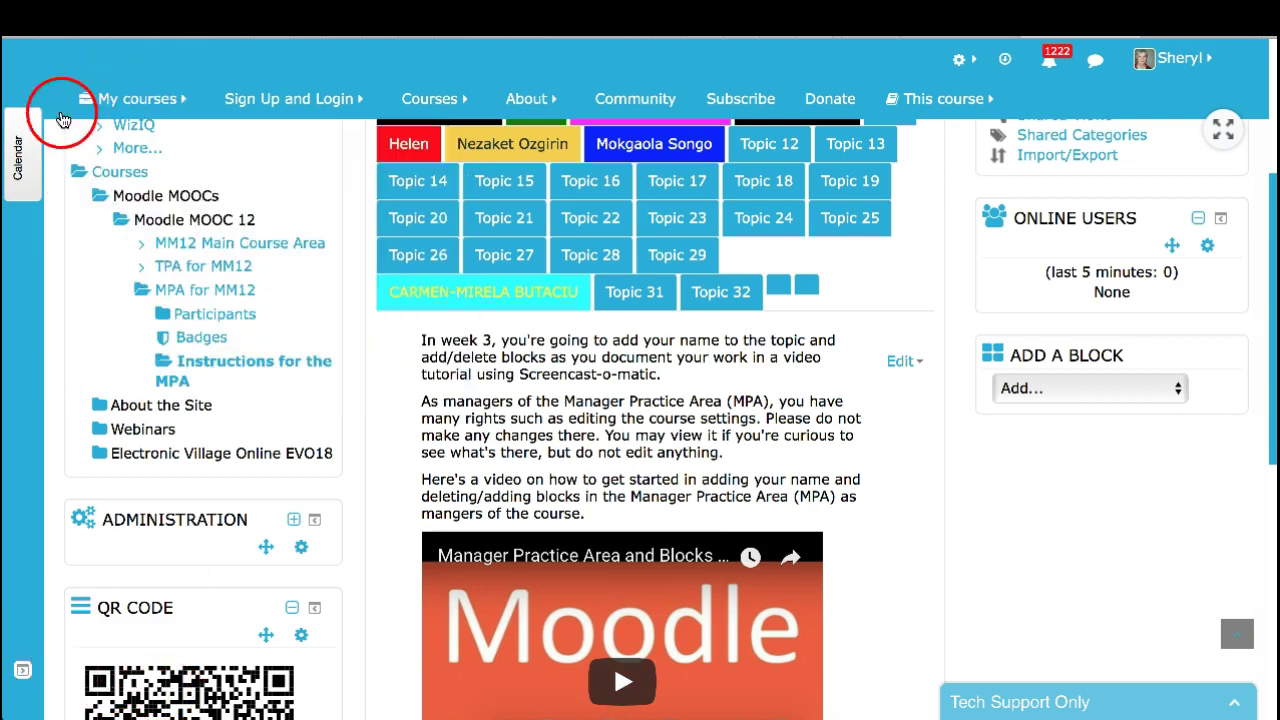
{"action": "left_click", "coordinate": [20, 160]}
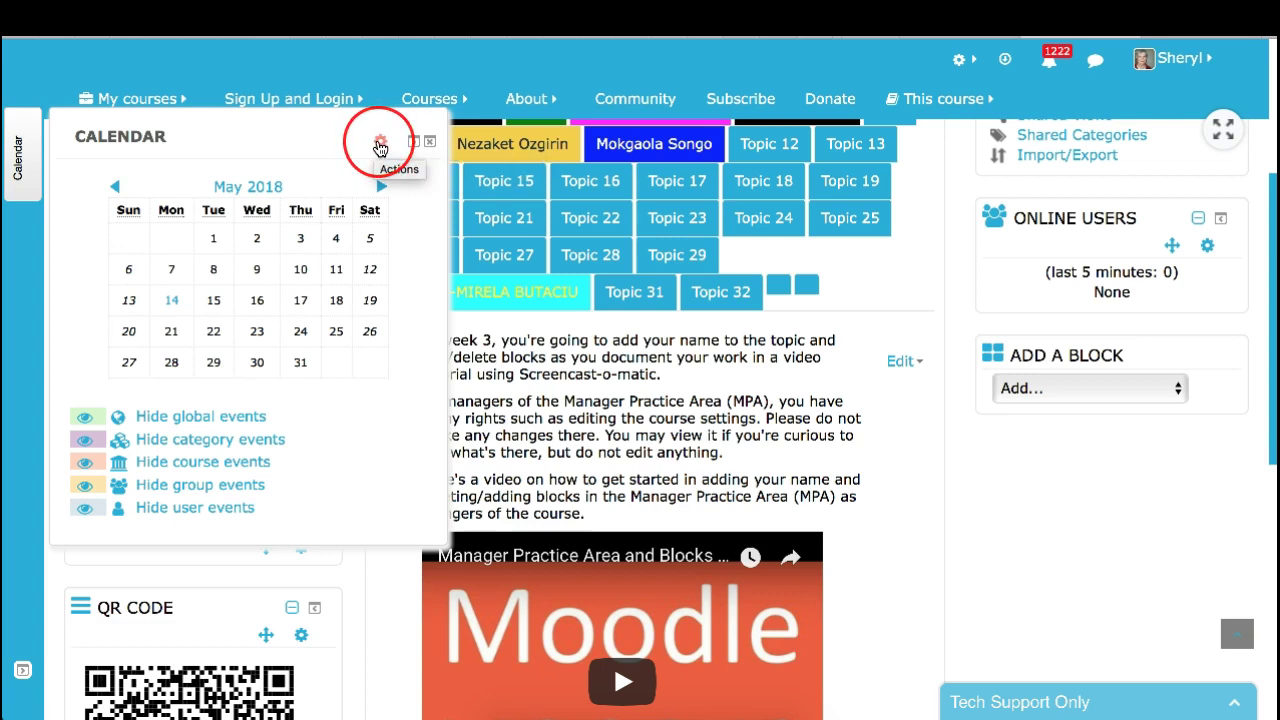
{"action": "left_click", "coordinate": [380, 145]}
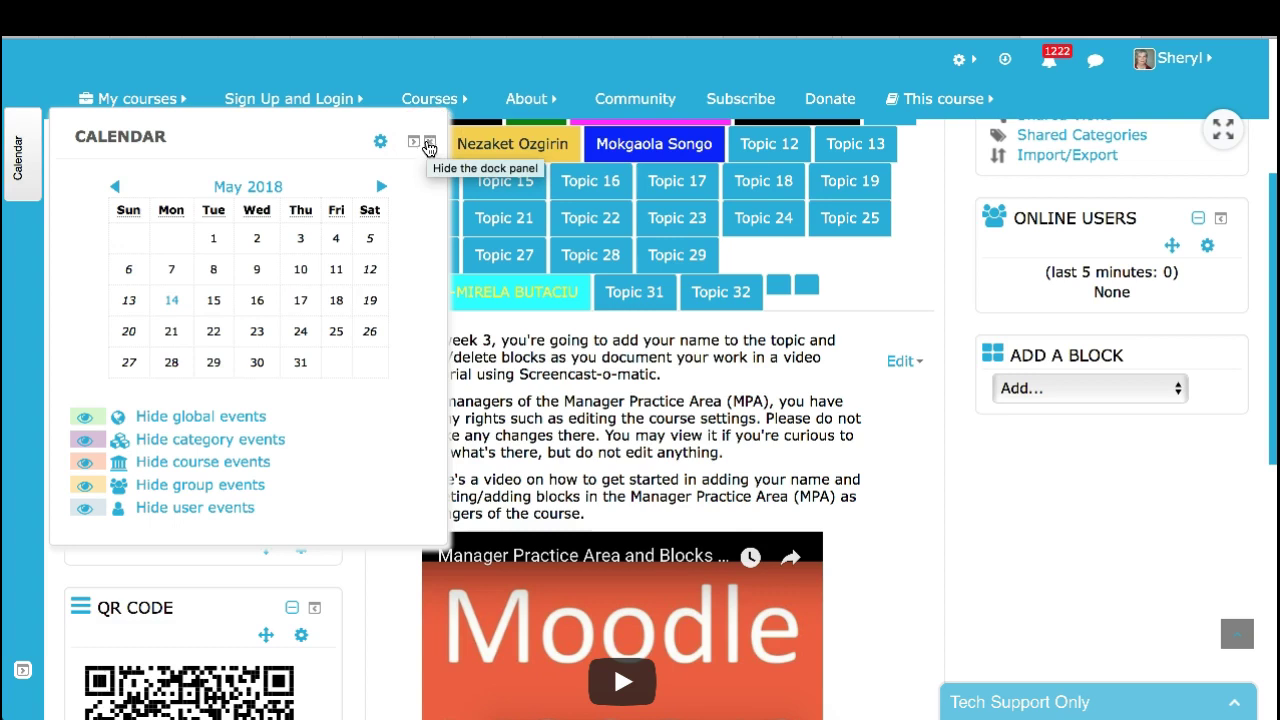
{"action": "left_click", "coordinate": [428, 146]}
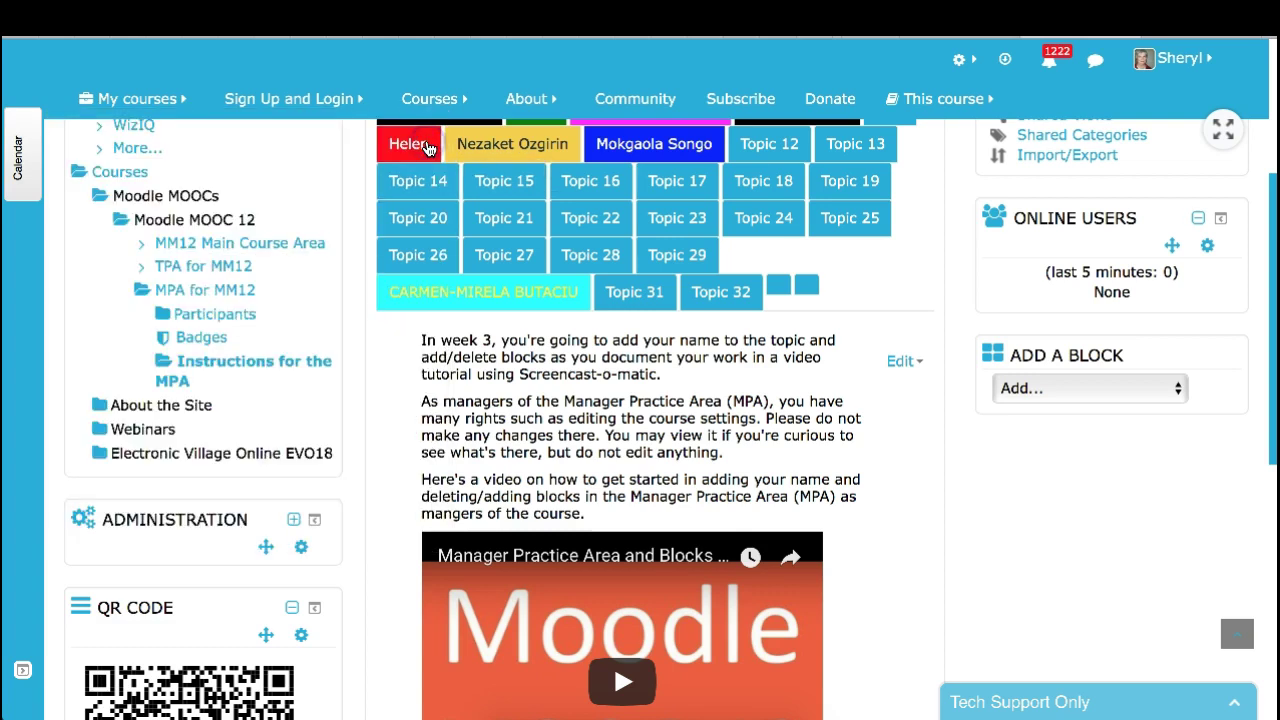
Undock the Calendar block so it returns to the block column of the course page
{"action": "left_click", "coordinate": [18, 150]}
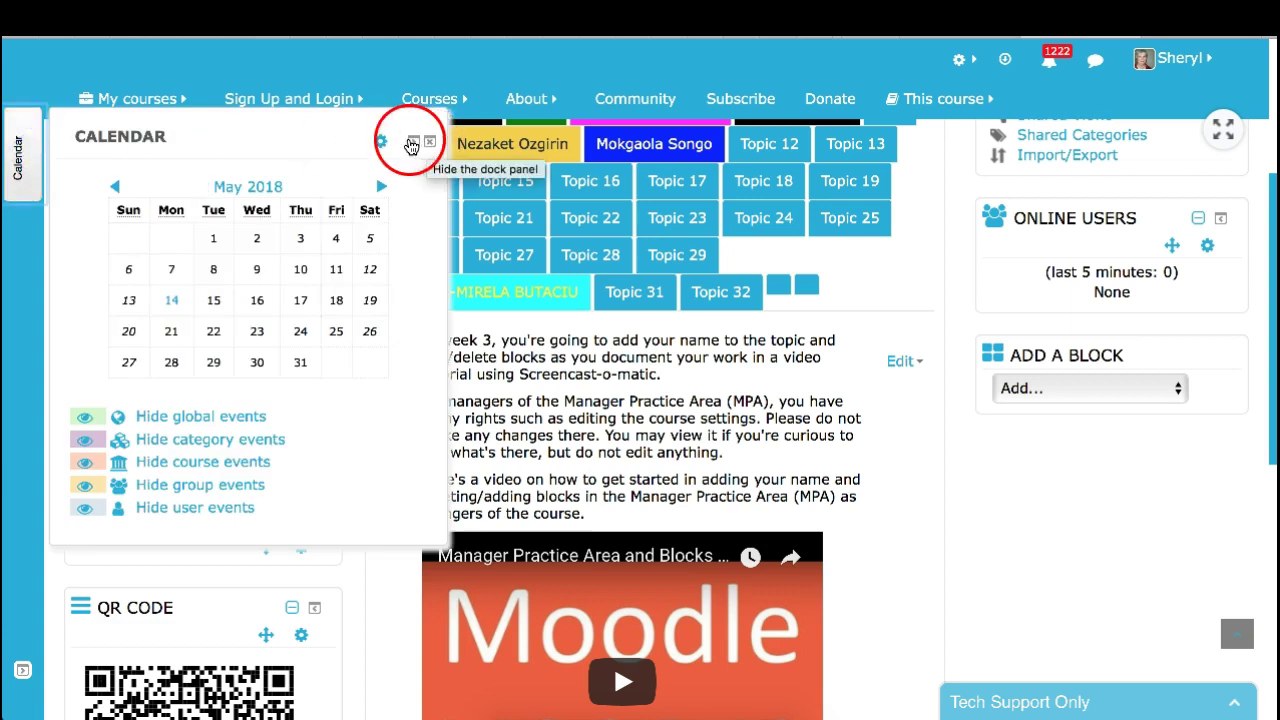
{"action": "left_click", "coordinate": [416, 147]}
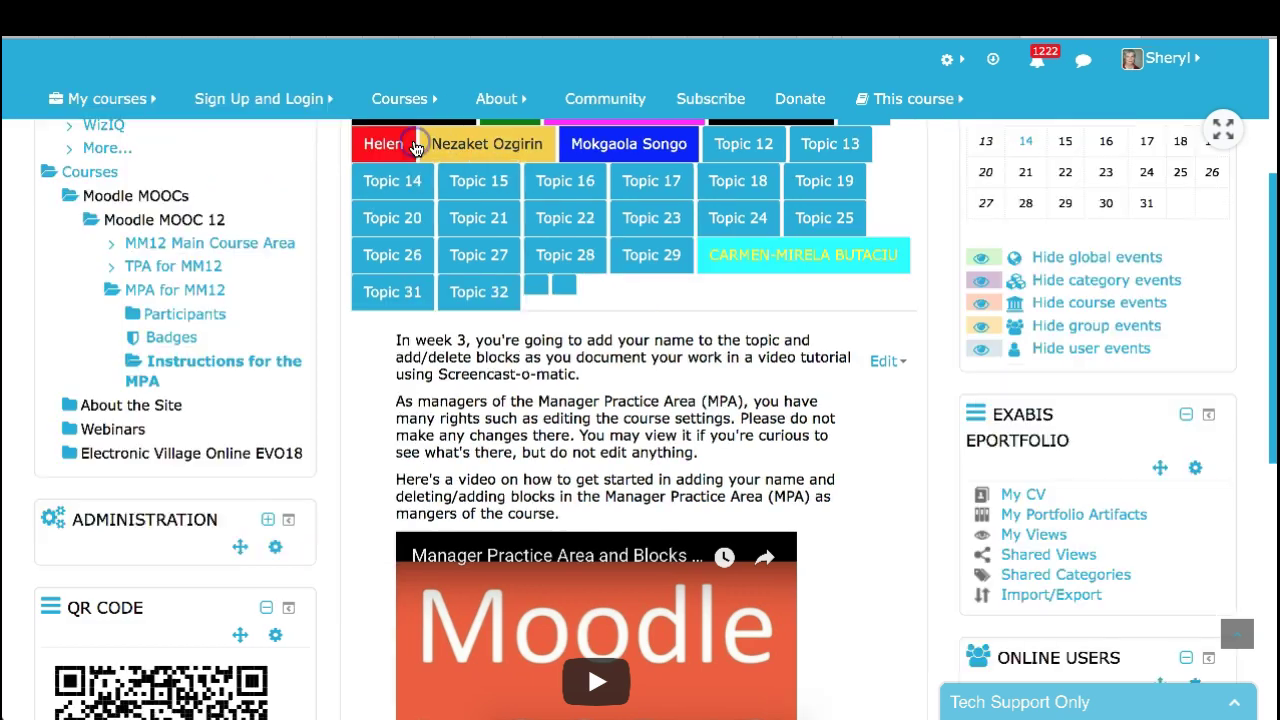
{"action": "scroll", "coordinate": [1083, 243], "scroll_direction": "up", "scroll_amount": 3}
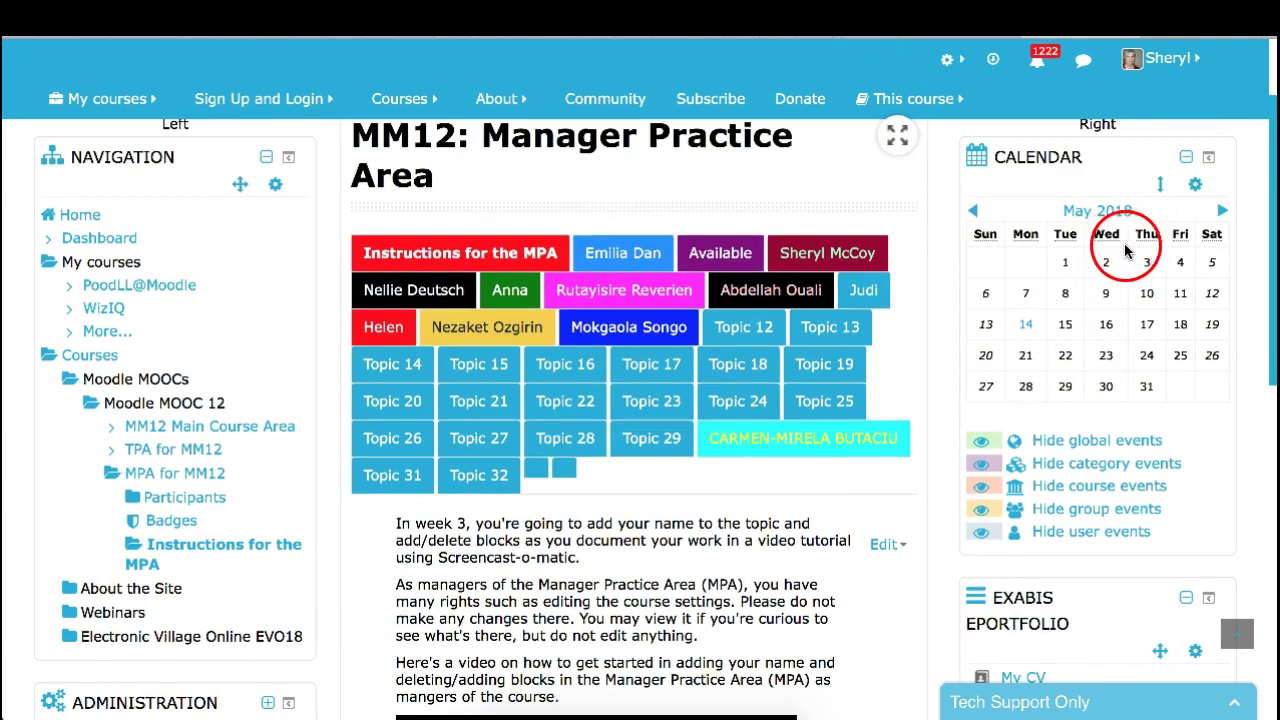
Hide the Calendar block through its block actions
{"action": "left_click", "coordinate": [1193, 186]}
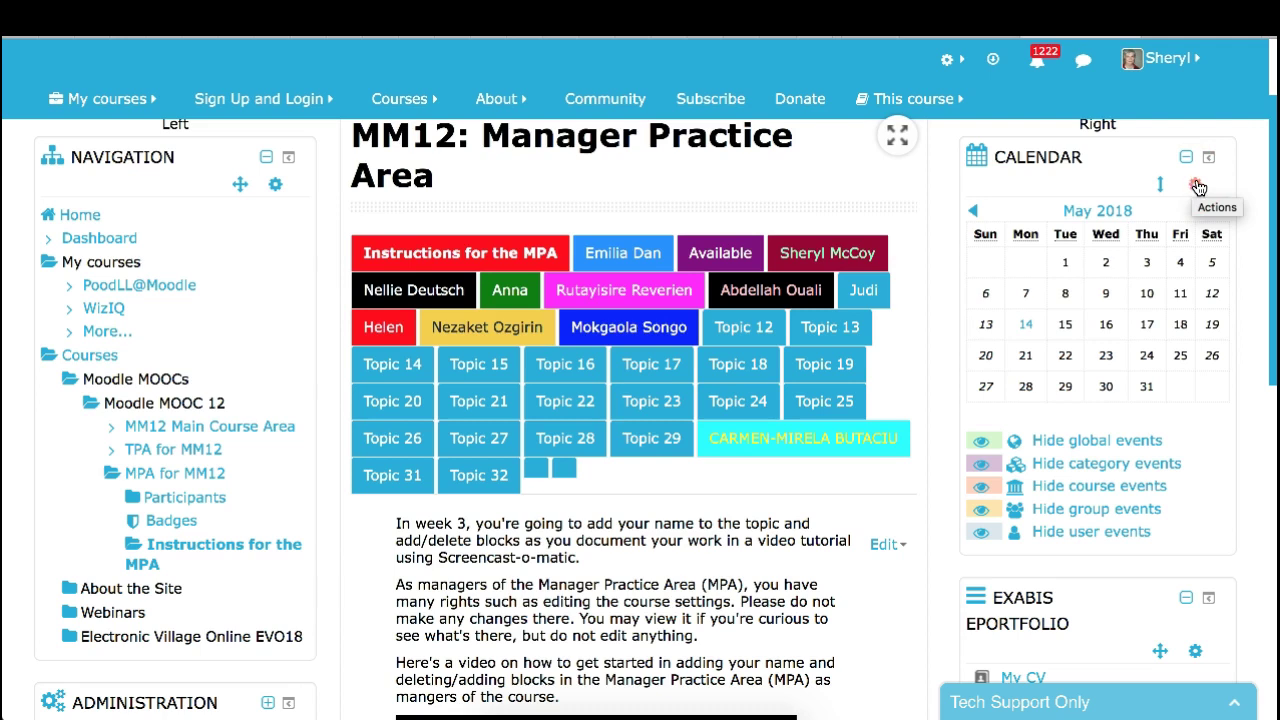
{"action": "left_click", "coordinate": [1197, 187]}
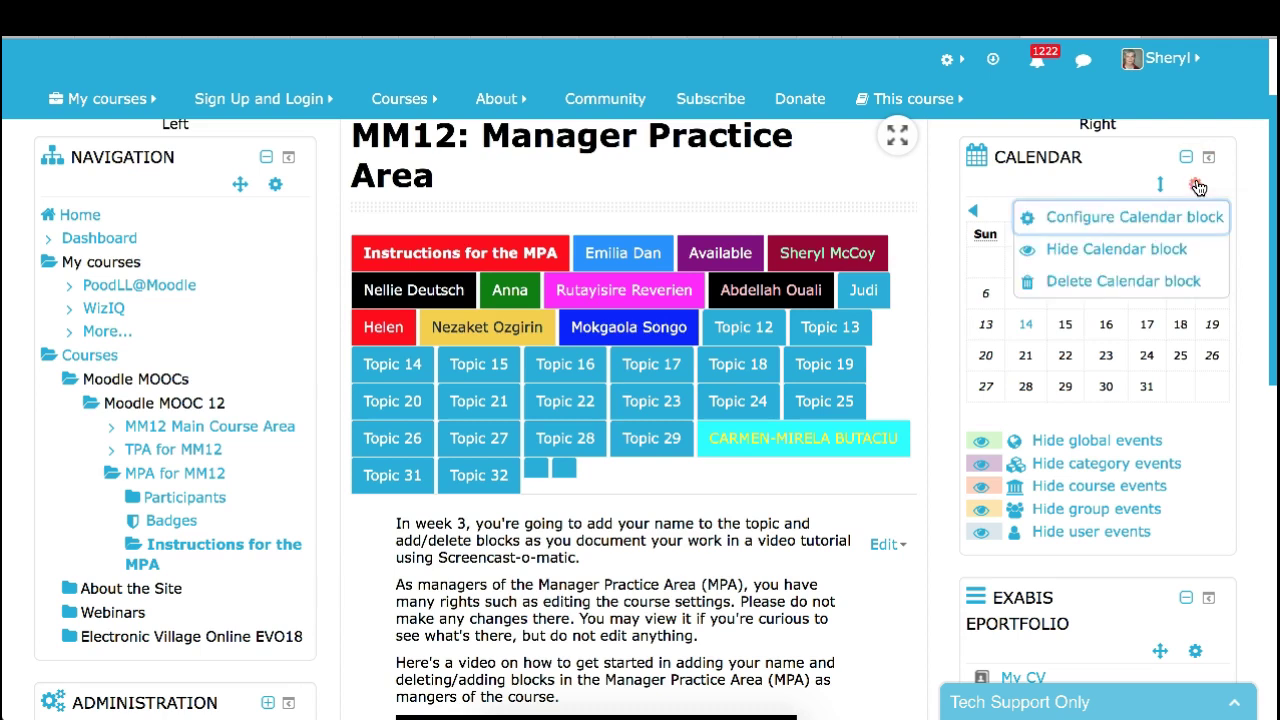
{"action": "left_click", "coordinate": [1045, 252]}
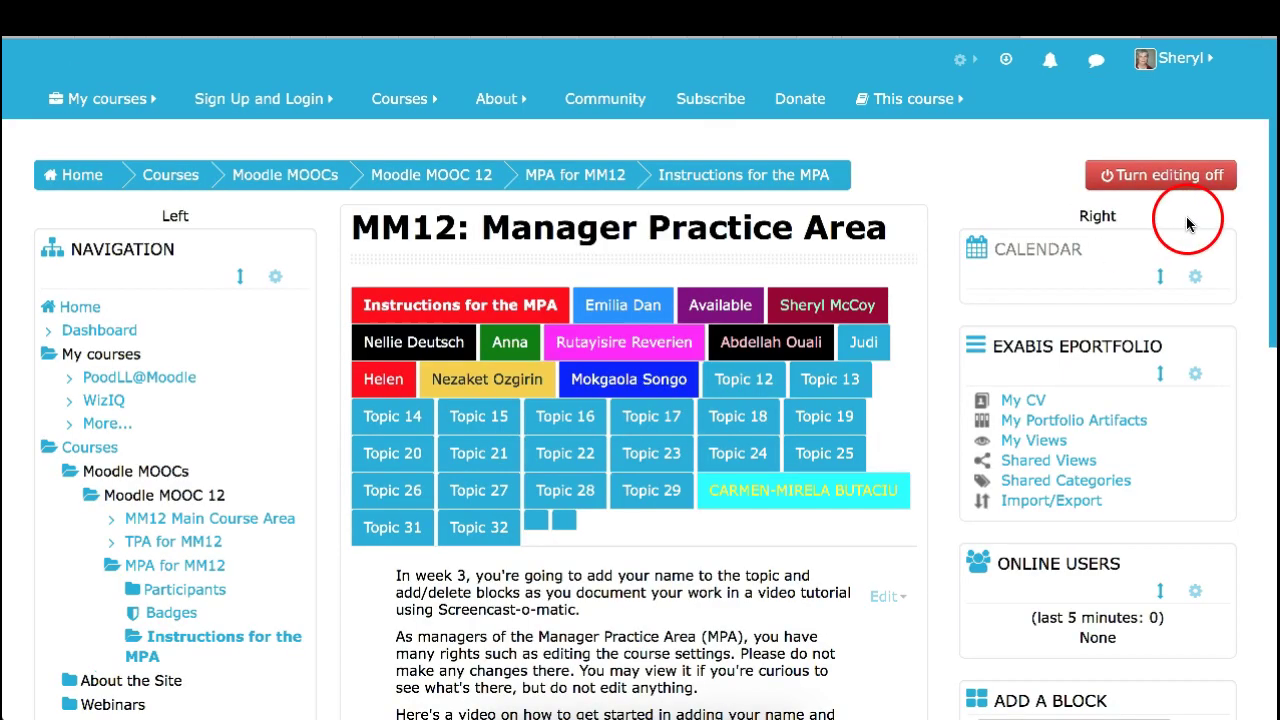
Move the hidden Calendar block to the dock
{"action": "scroll", "coordinate": [1092, 230], "scroll_direction": "down", "scroll_amount": 2}
{"action": "scroll", "coordinate": [1088, 243], "scroll_direction": "up", "scroll_amount": 4}
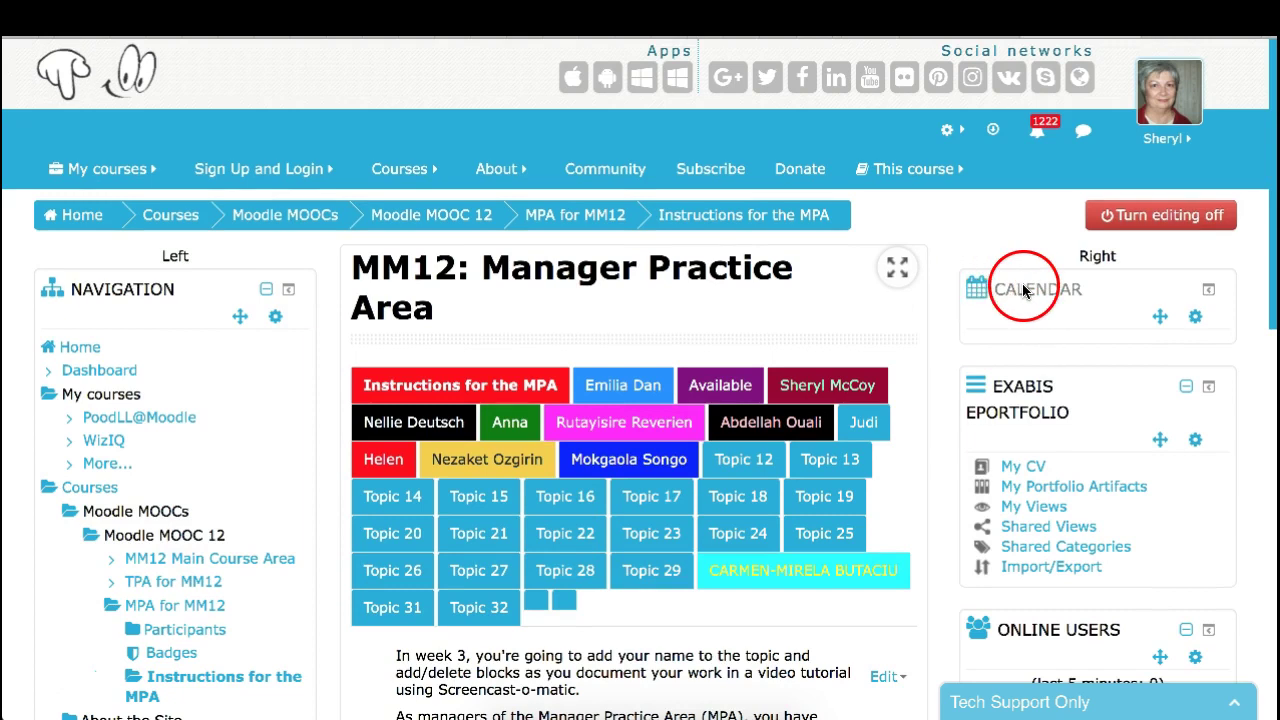
{"action": "scroll", "coordinate": [1025, 255], "scroll_direction": "down", "scroll_amount": 4}
{"action": "scroll", "coordinate": [1038, 283], "scroll_direction": "up", "scroll_amount": 4}
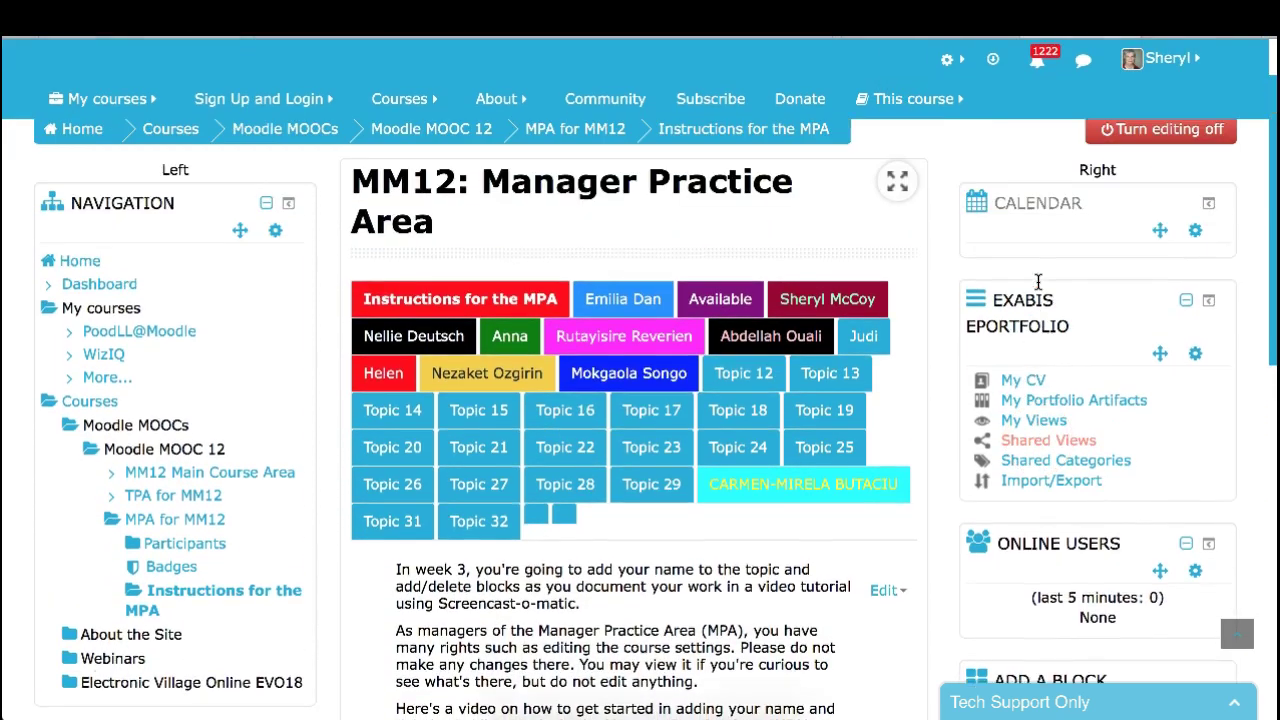
{"action": "double_click", "coordinate": [996, 289]}
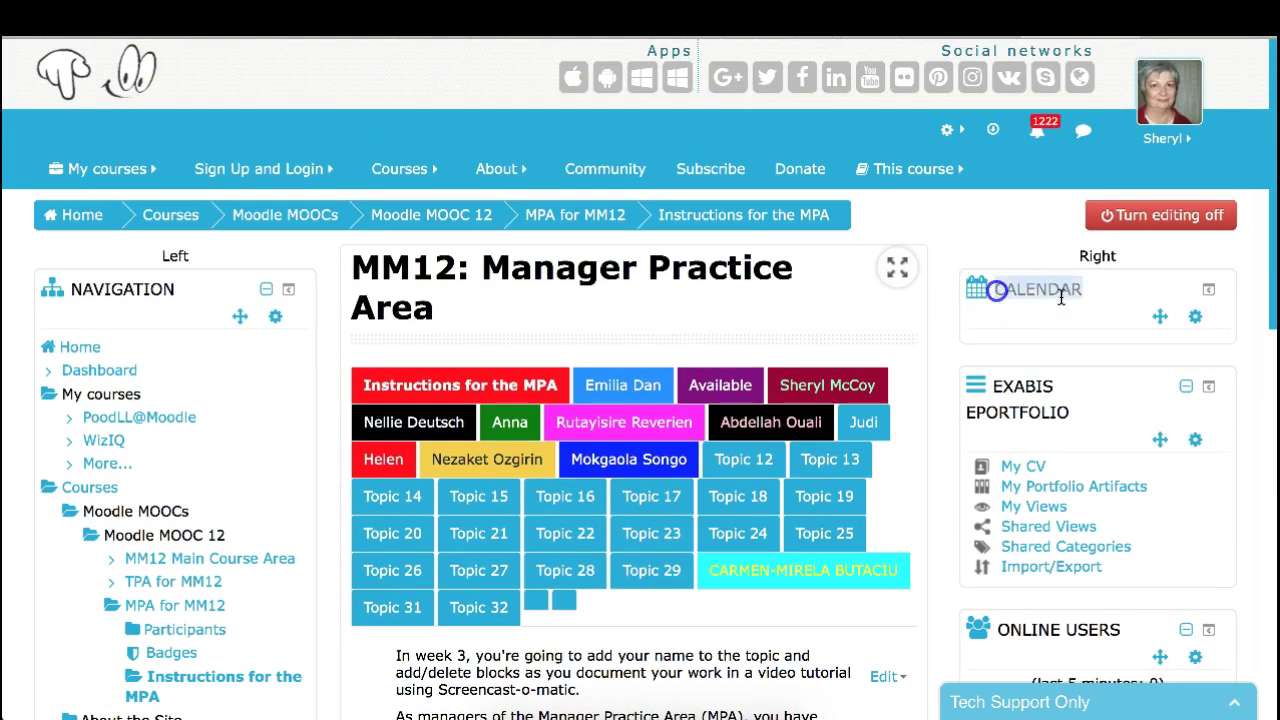
{"action": "left_click", "coordinate": [1208, 294]}
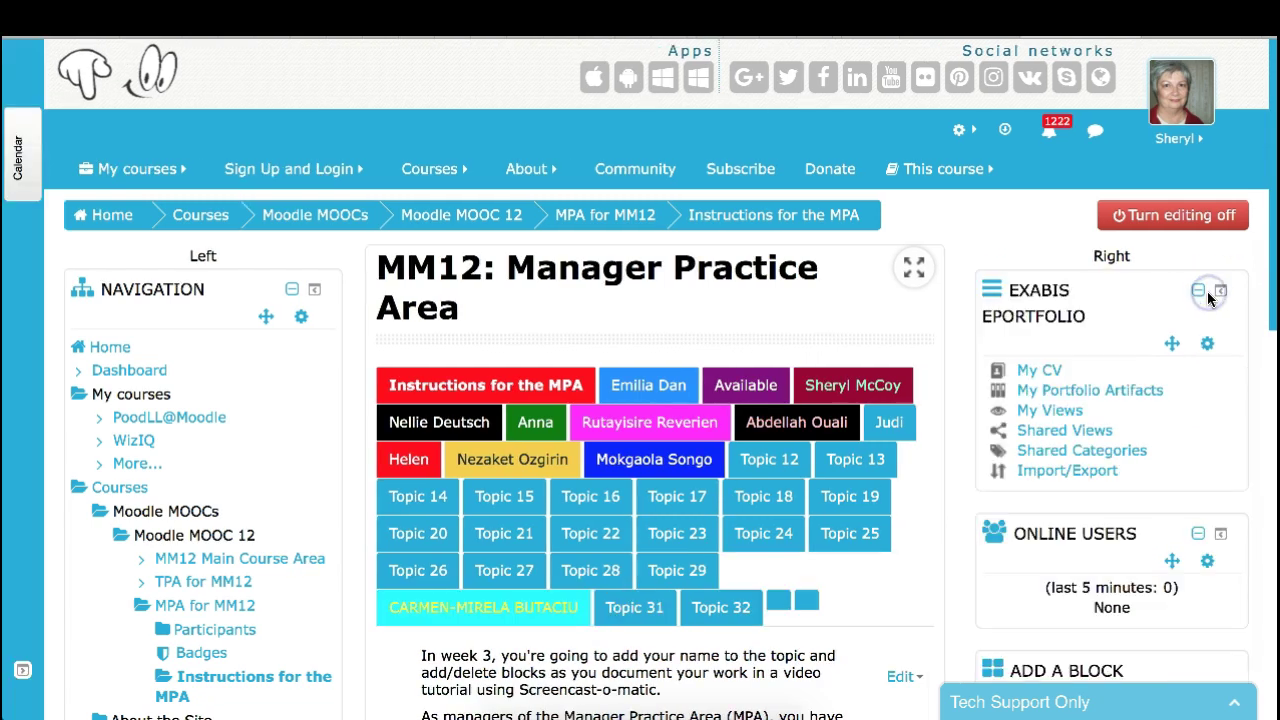
Open the hidden Calendar block in the dock and undock it
{"action": "left_click", "coordinate": [26, 157]}
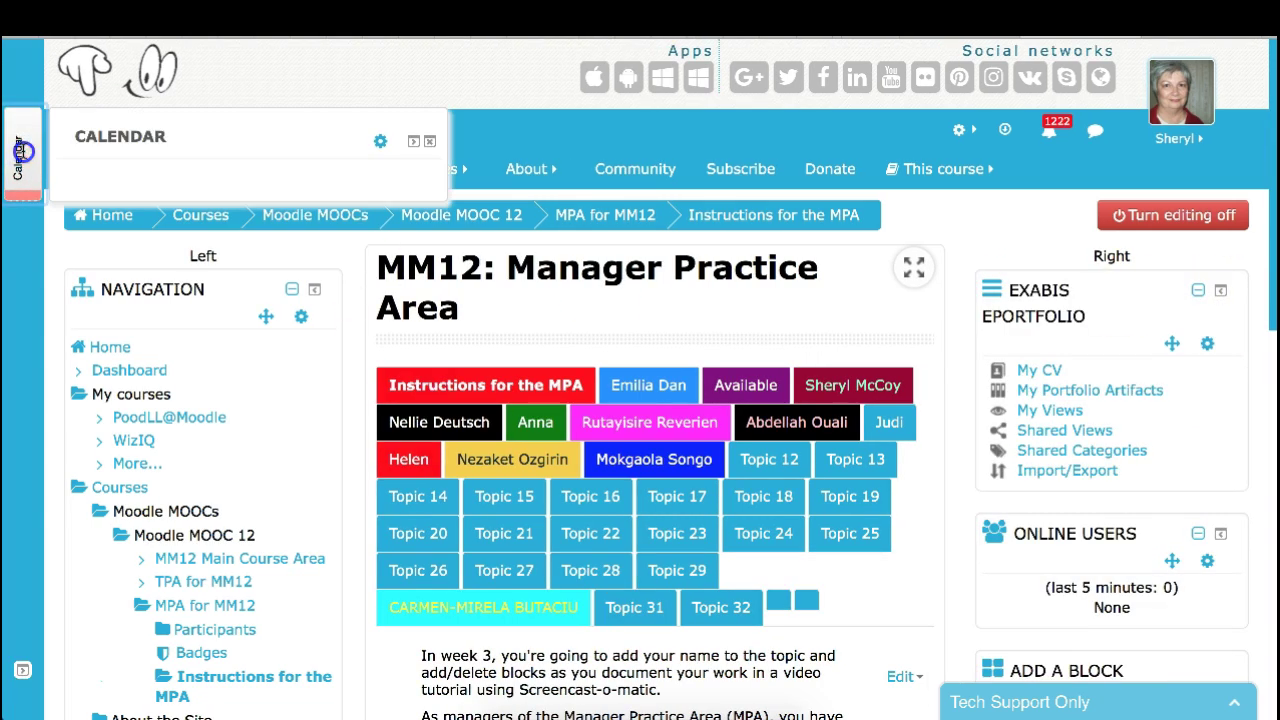
{"action": "left_click", "coordinate": [414, 145]}
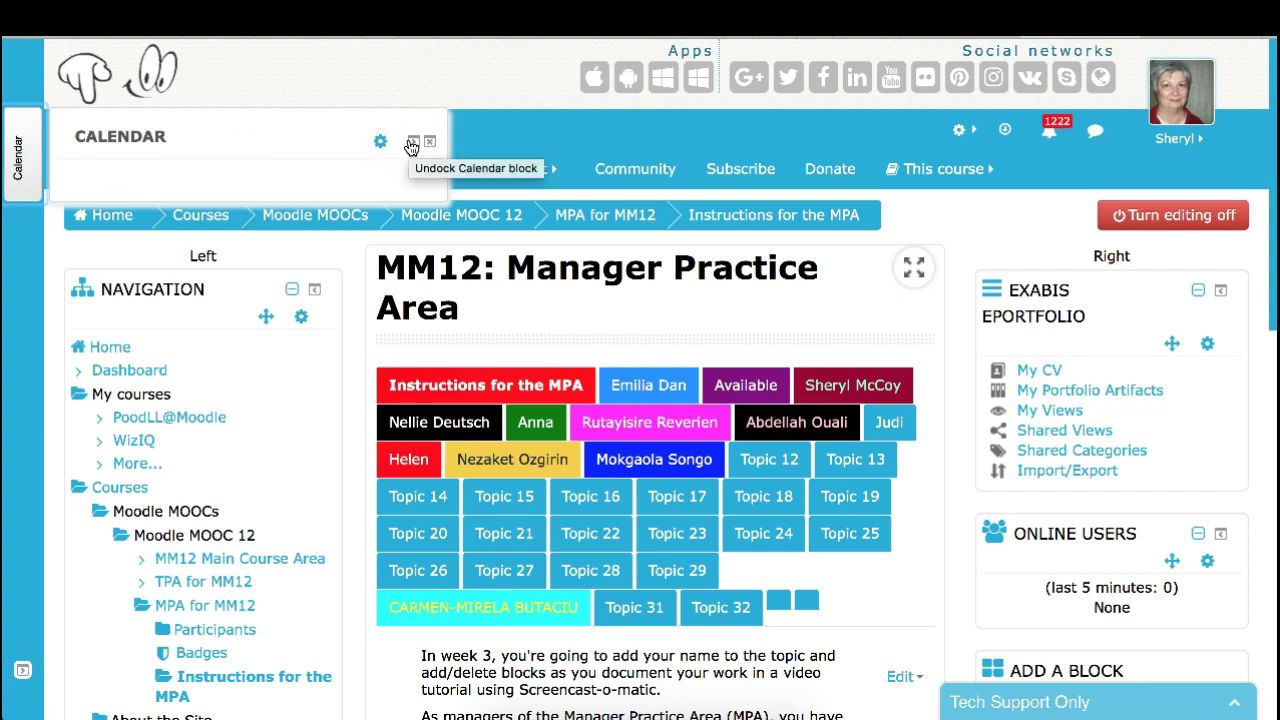
{"action": "left_click", "coordinate": [411, 145]}
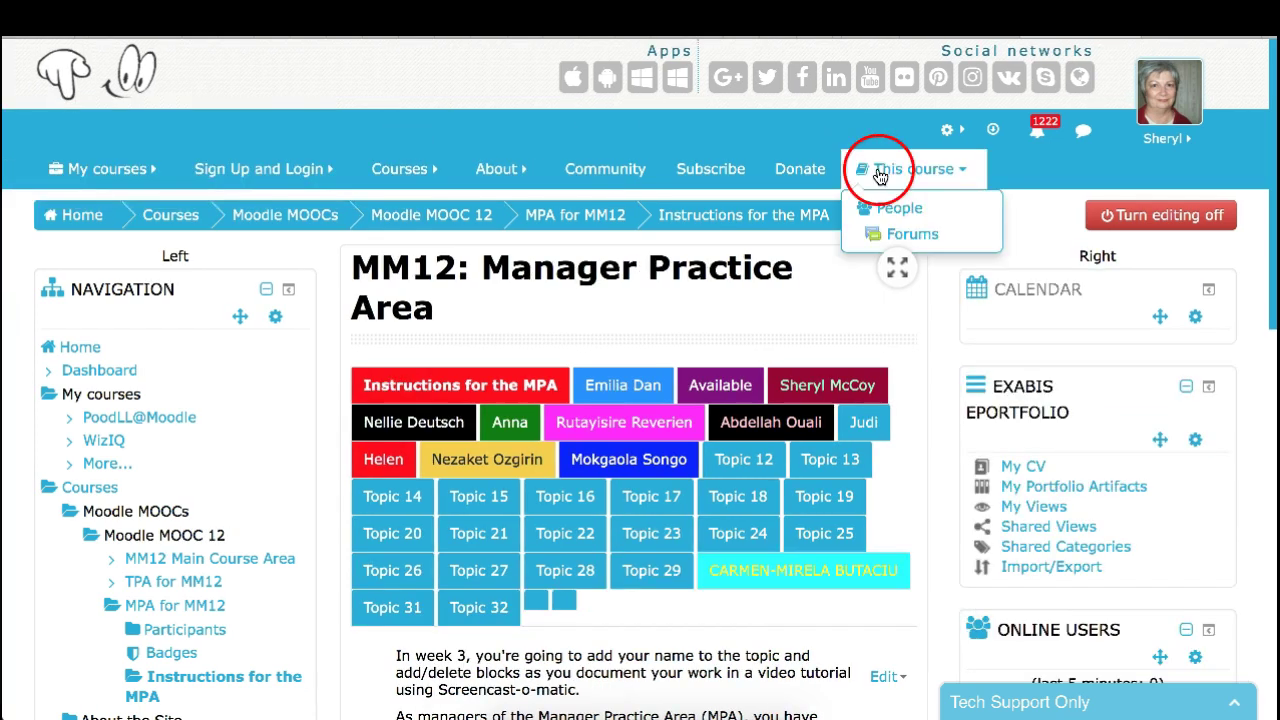
Make the hidden Calendar block visible again using its block actions
{"action": "left_click", "coordinate": [1193, 316]}
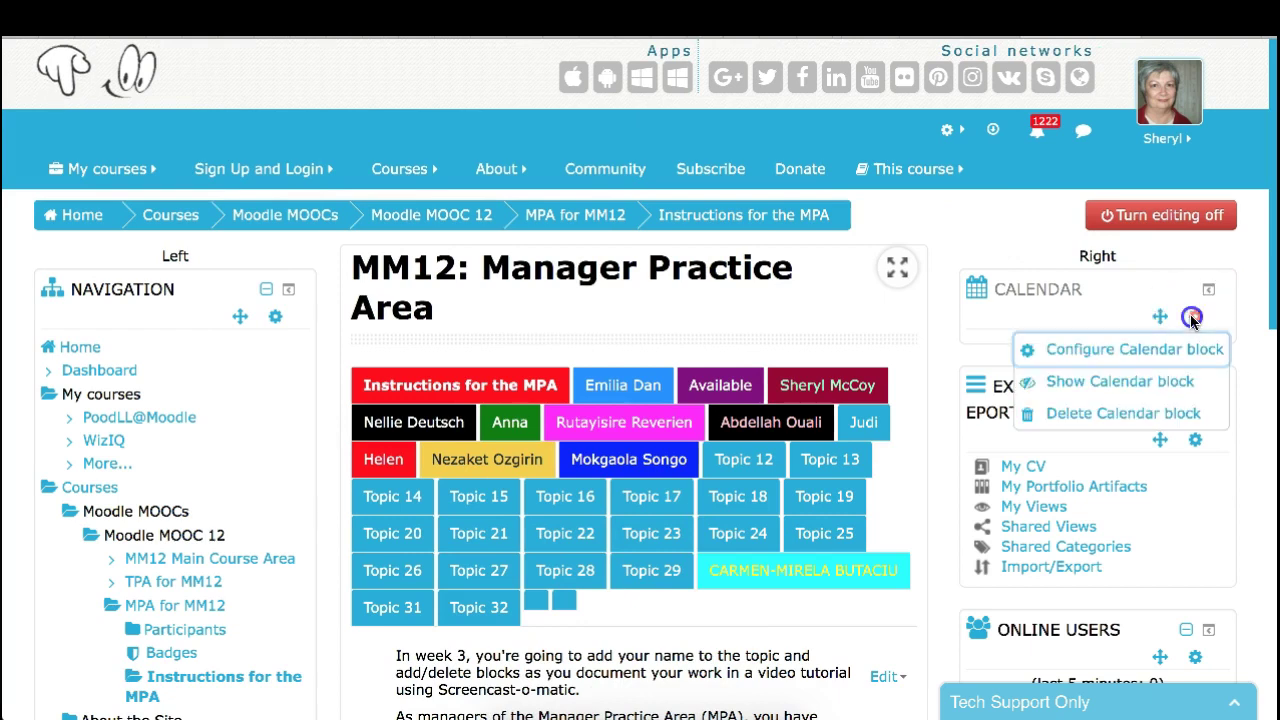
{"action": "left_click", "coordinate": [1113, 386]}
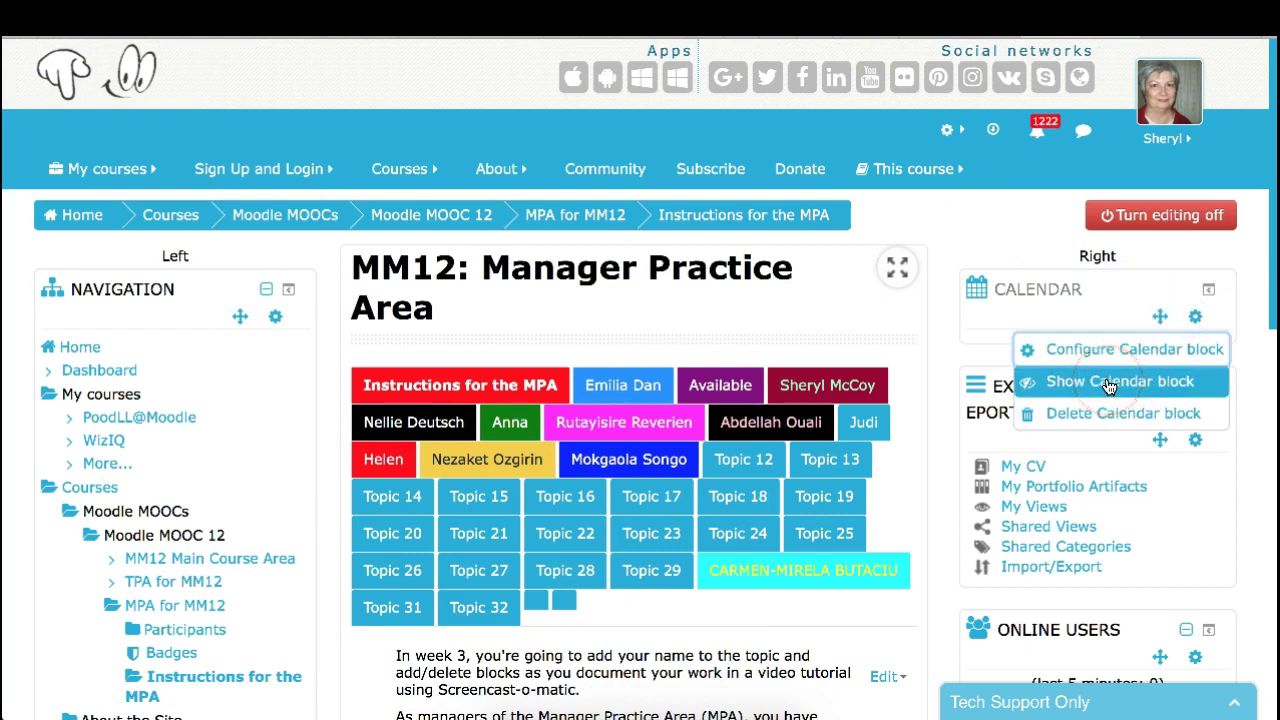
{"action": "left_click", "coordinate": [1033, 387]}
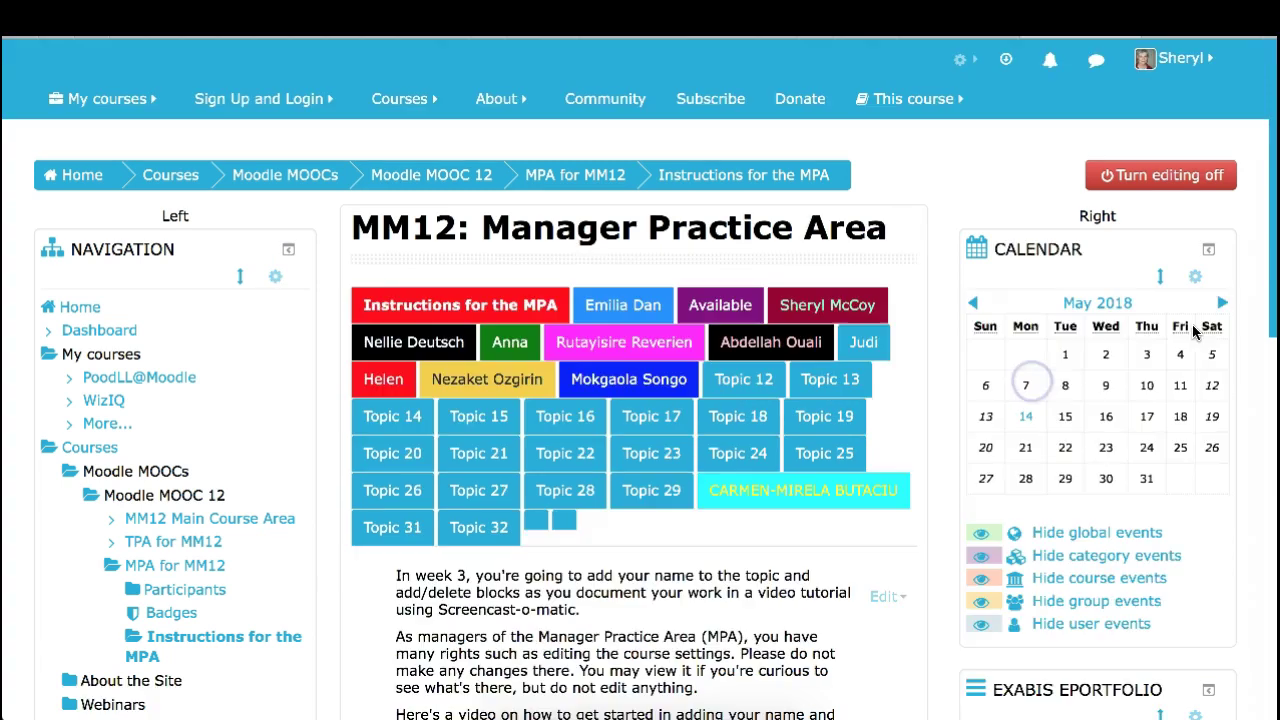
Delete the Calendar block from the course page and confirm the deletion
{"action": "left_click", "coordinate": [1235, 325]}
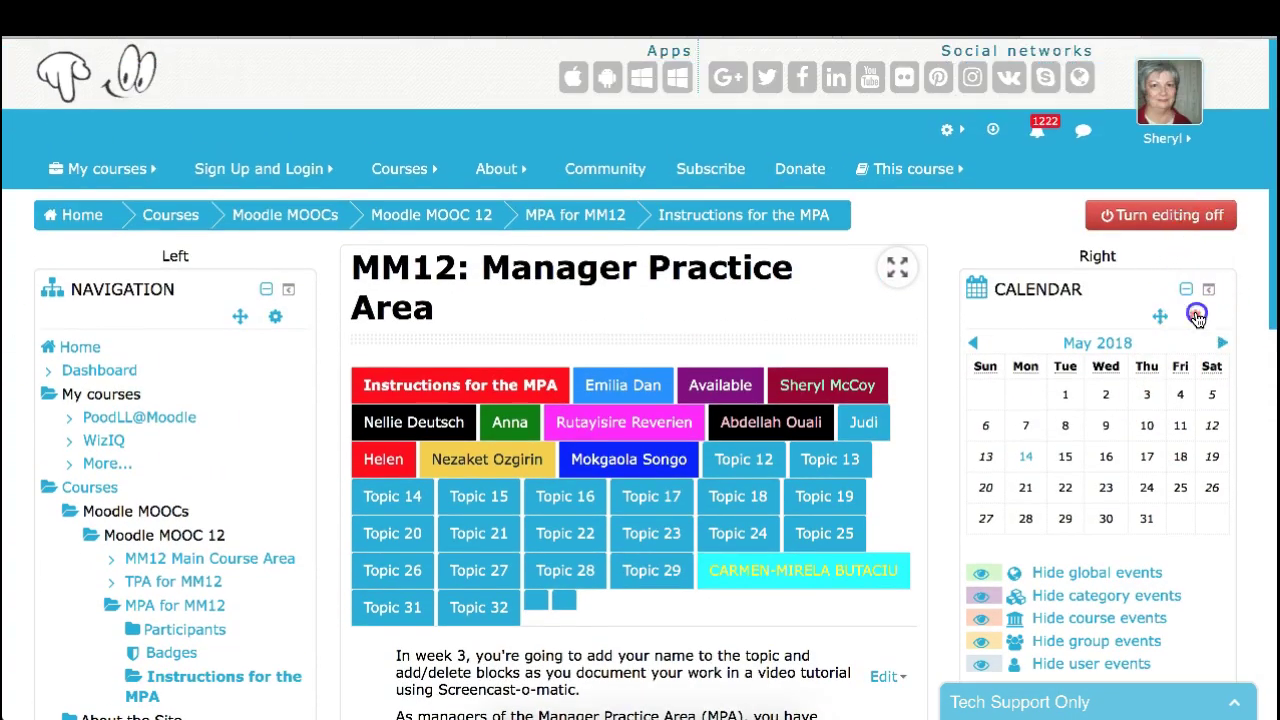
{"action": "left_click", "coordinate": [1195, 316]}
{"action": "left_click", "coordinate": [1128, 428]}
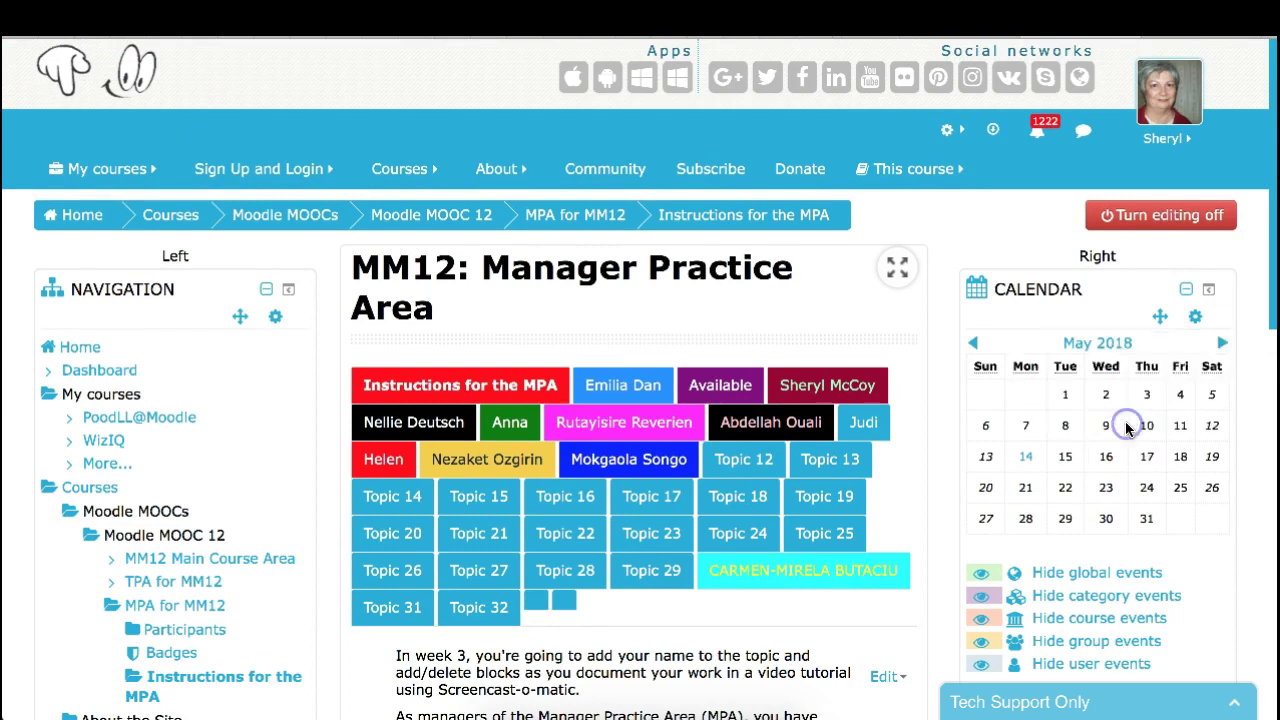
{"action": "left_click", "coordinate": [963, 457]}
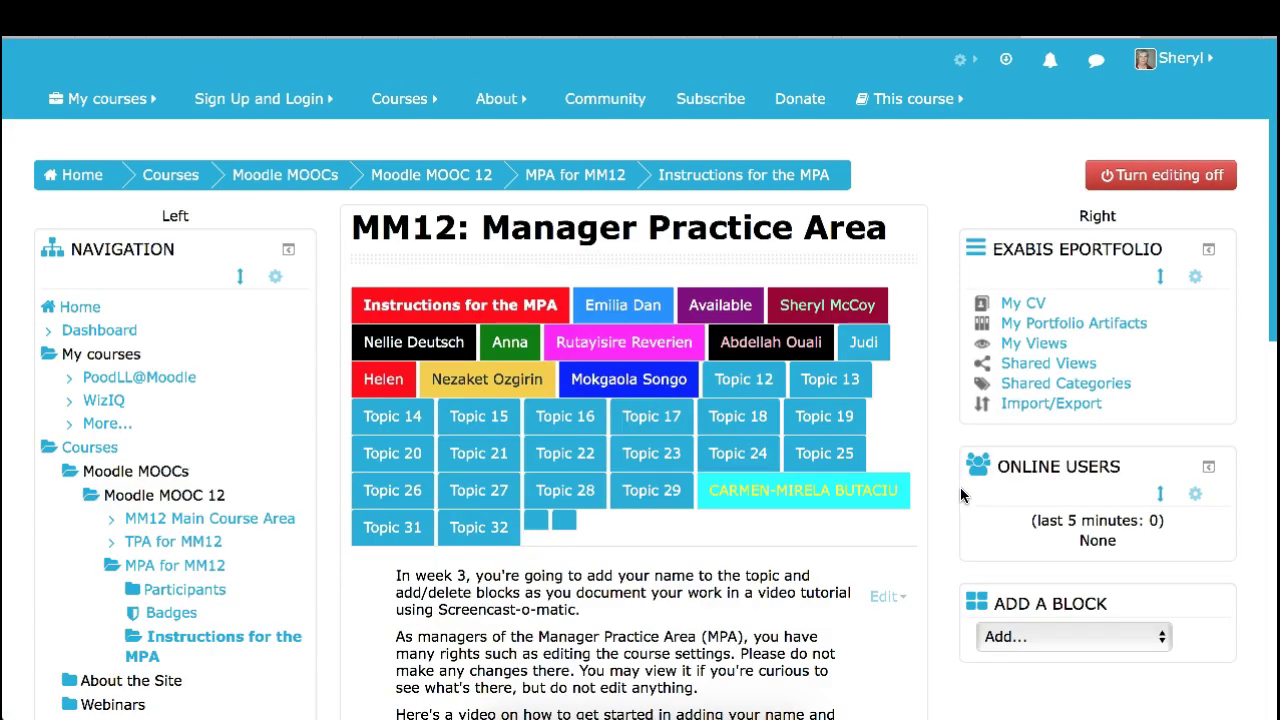
Delete the Exabis ePortfolio block from the course page and confirm the deletion
{"action": "scroll", "coordinate": [1082, 458], "scroll_direction": "down", "scroll_amount": 3}
{"action": "scroll", "coordinate": [1078, 452], "scroll_direction": "up", "scroll_amount": 5}
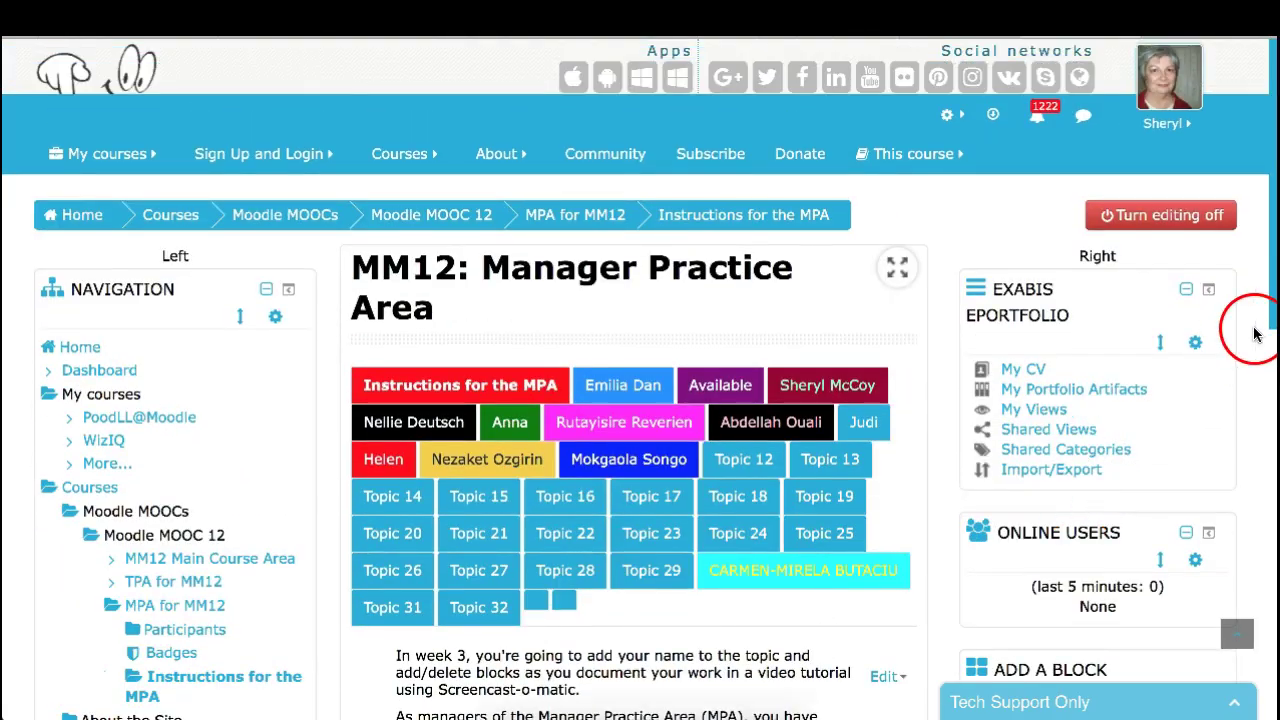
{"action": "left_click", "coordinate": [1198, 343]}
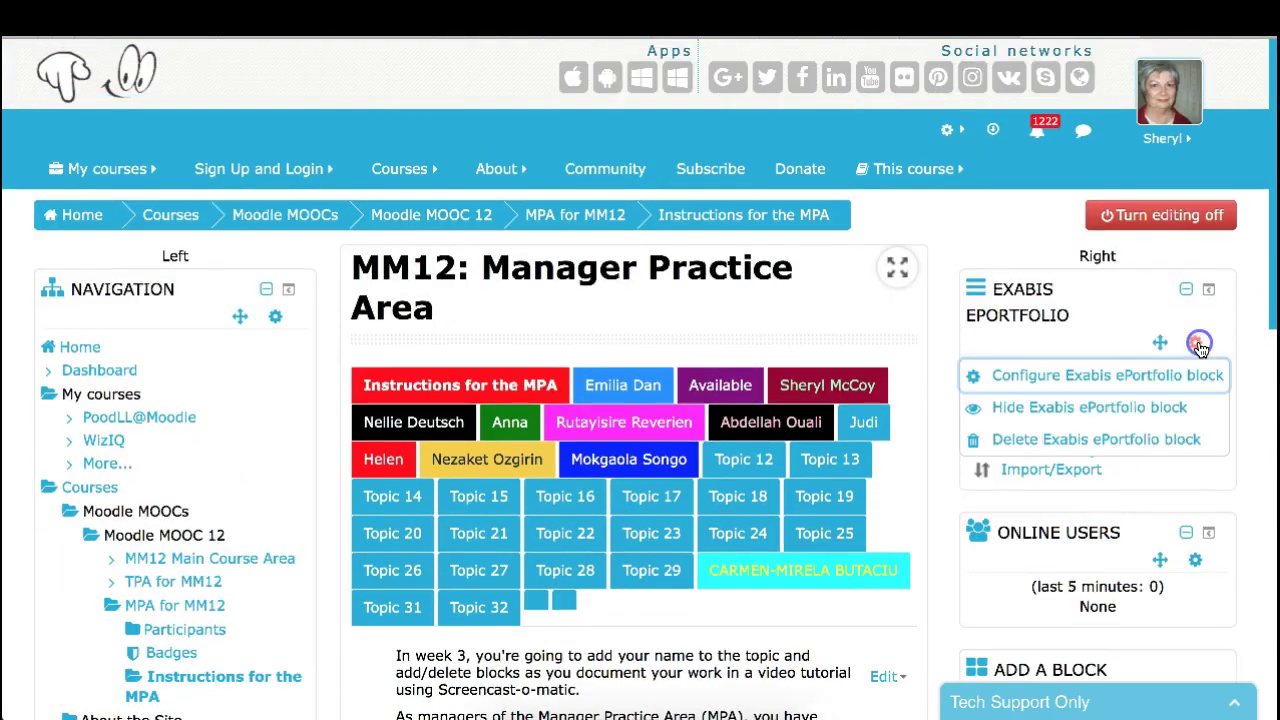
{"action": "left_click", "coordinate": [1060, 450]}
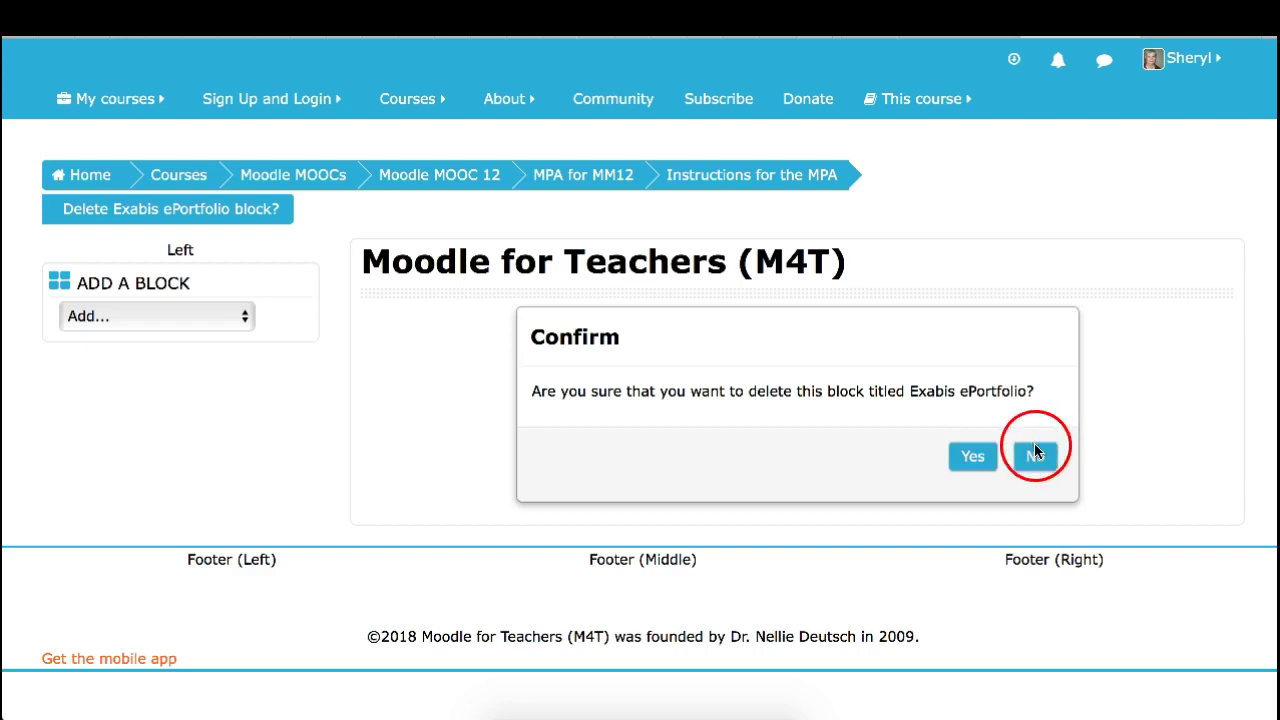
{"action": "left_click", "coordinate": [975, 457]}
{"action": "left_click", "coordinate": [1227, 401]}
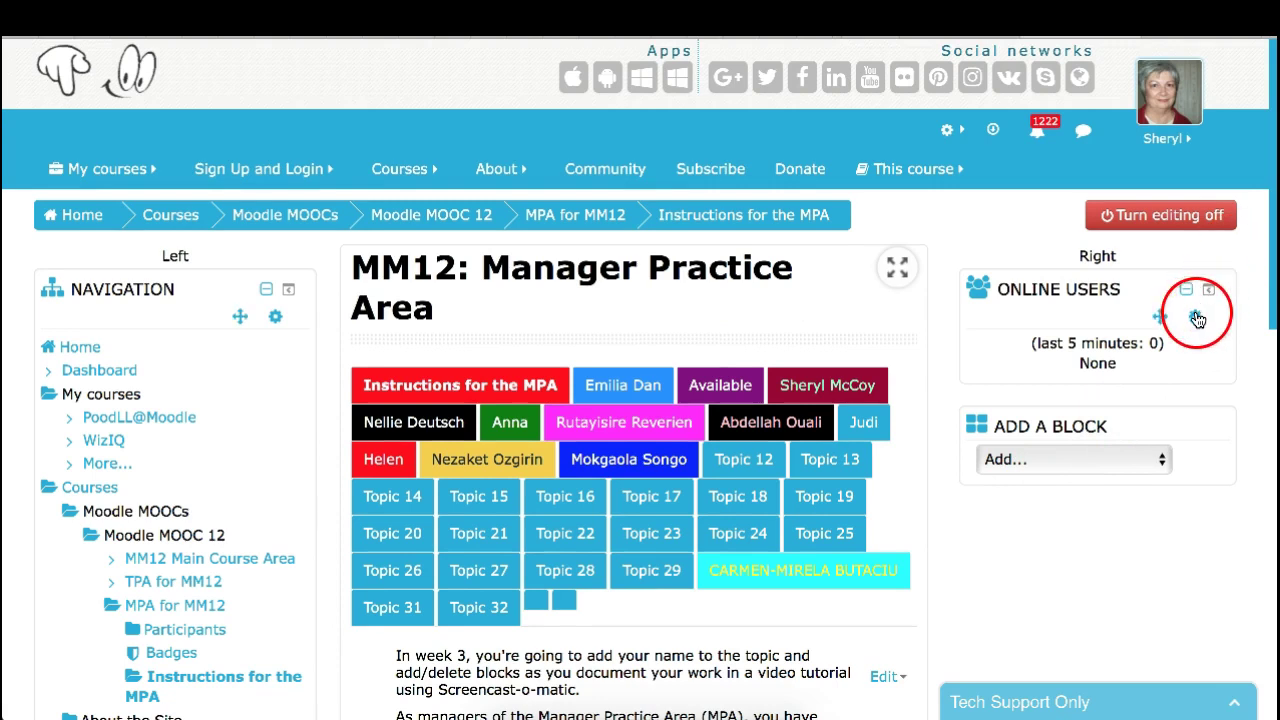
Delete the Online users block from the course page and confirm the deletion
{"action": "left_click", "coordinate": [1197, 318]}
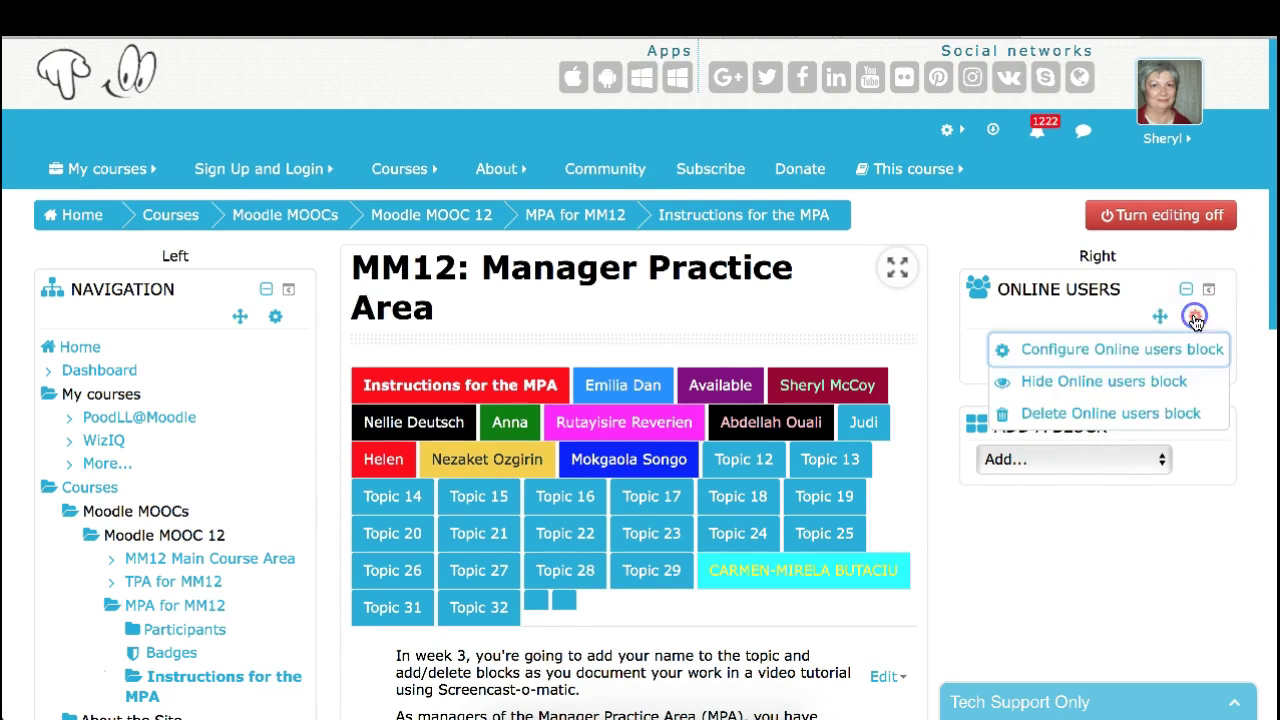
{"action": "left_click", "coordinate": [1077, 410]}
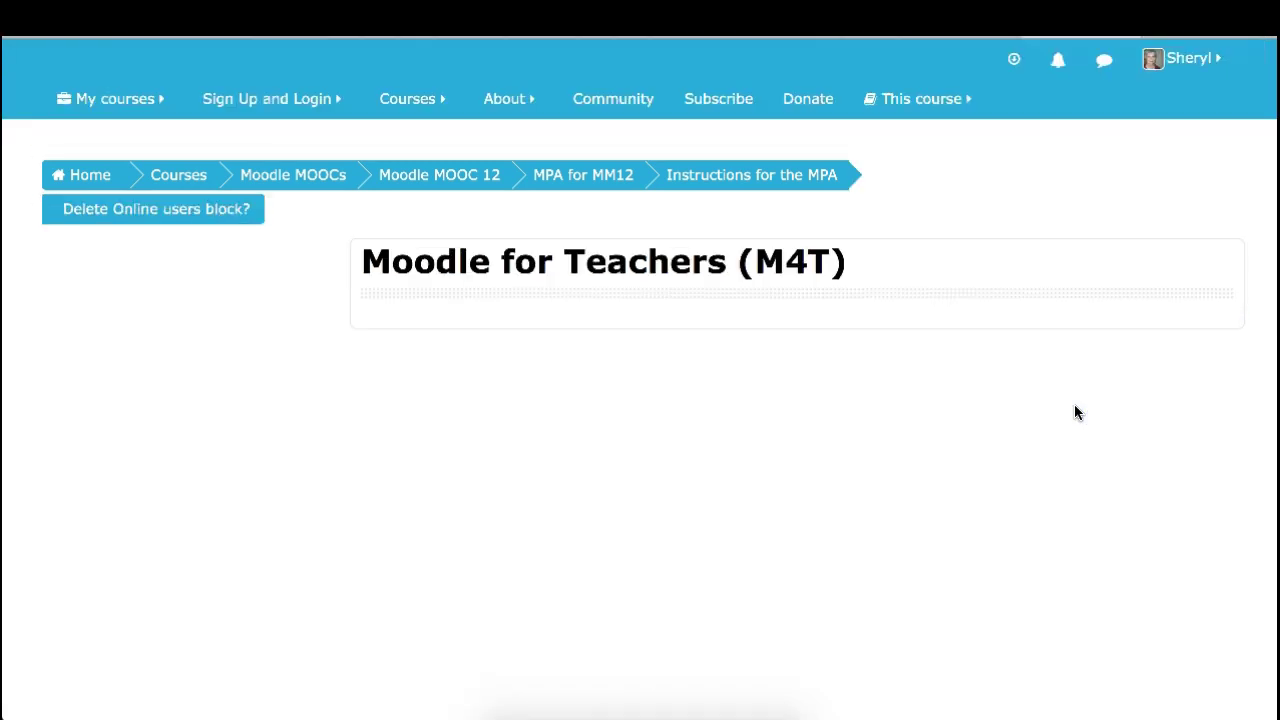
{"action": "left_click", "coordinate": [958, 497]}
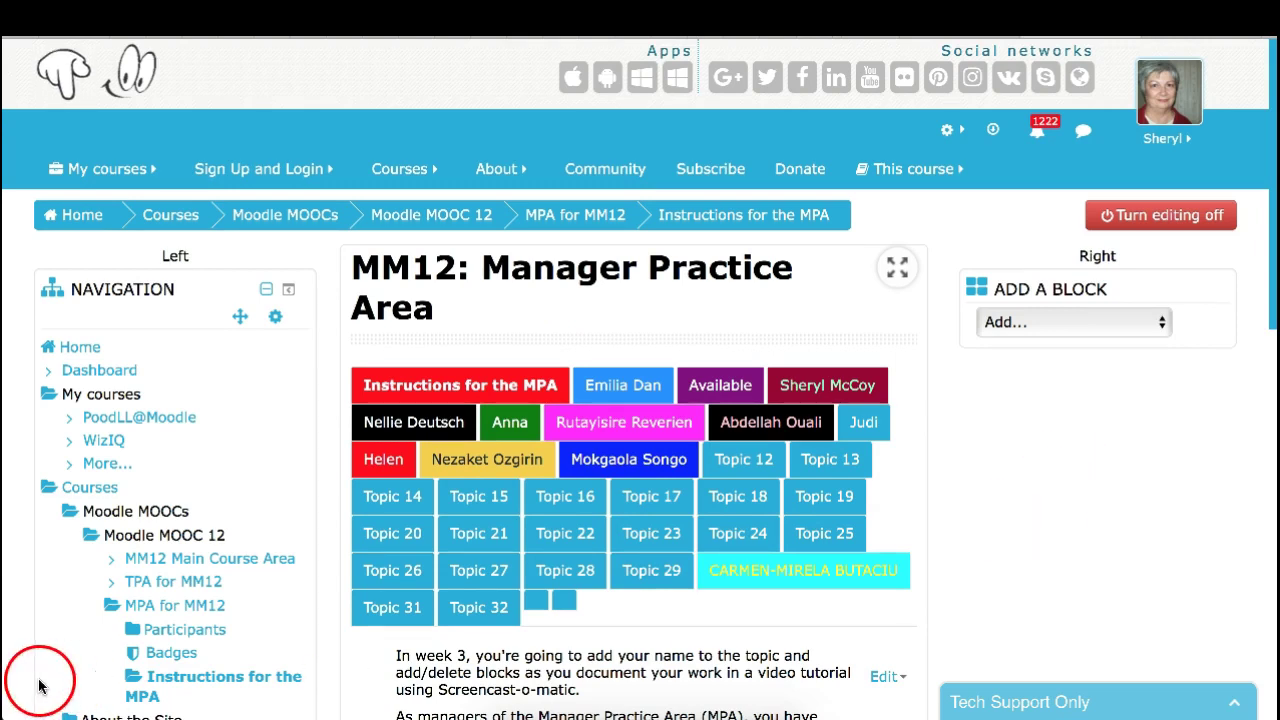
Dock the Navigation block, open it from the dock and undock it again
{"action": "left_click", "coordinate": [289, 292]}
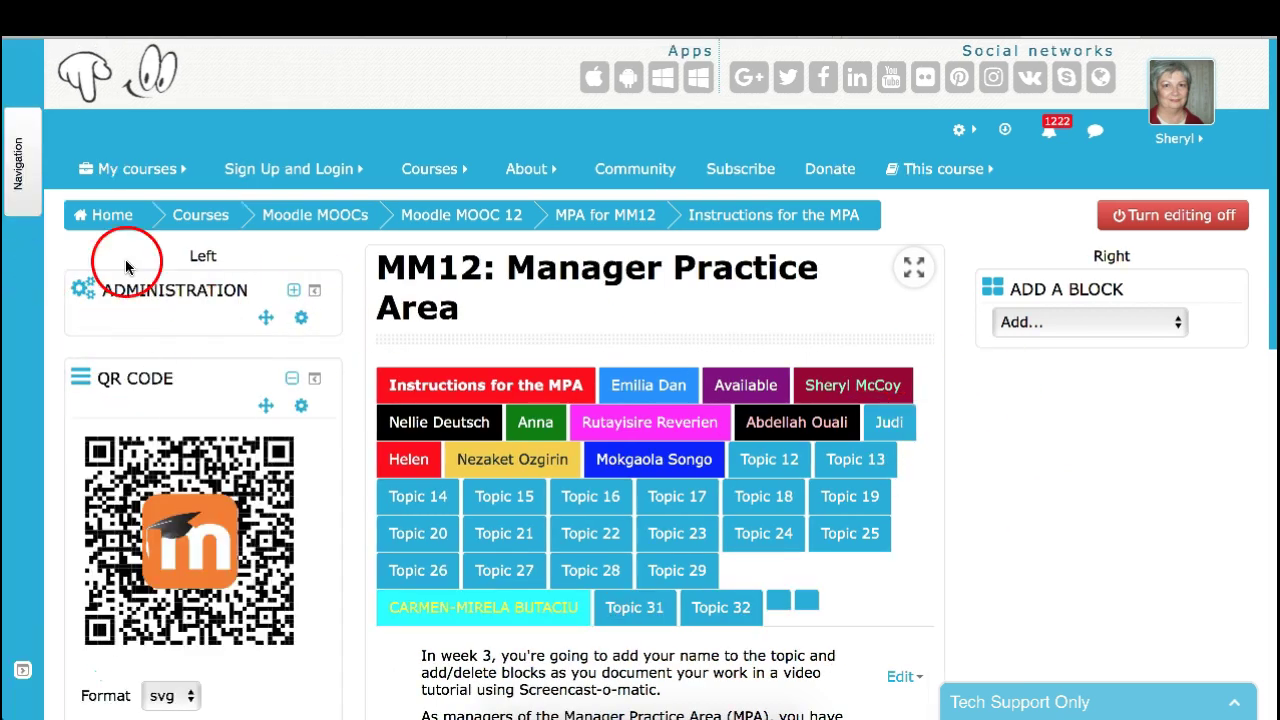
{"action": "left_click", "coordinate": [30, 180]}
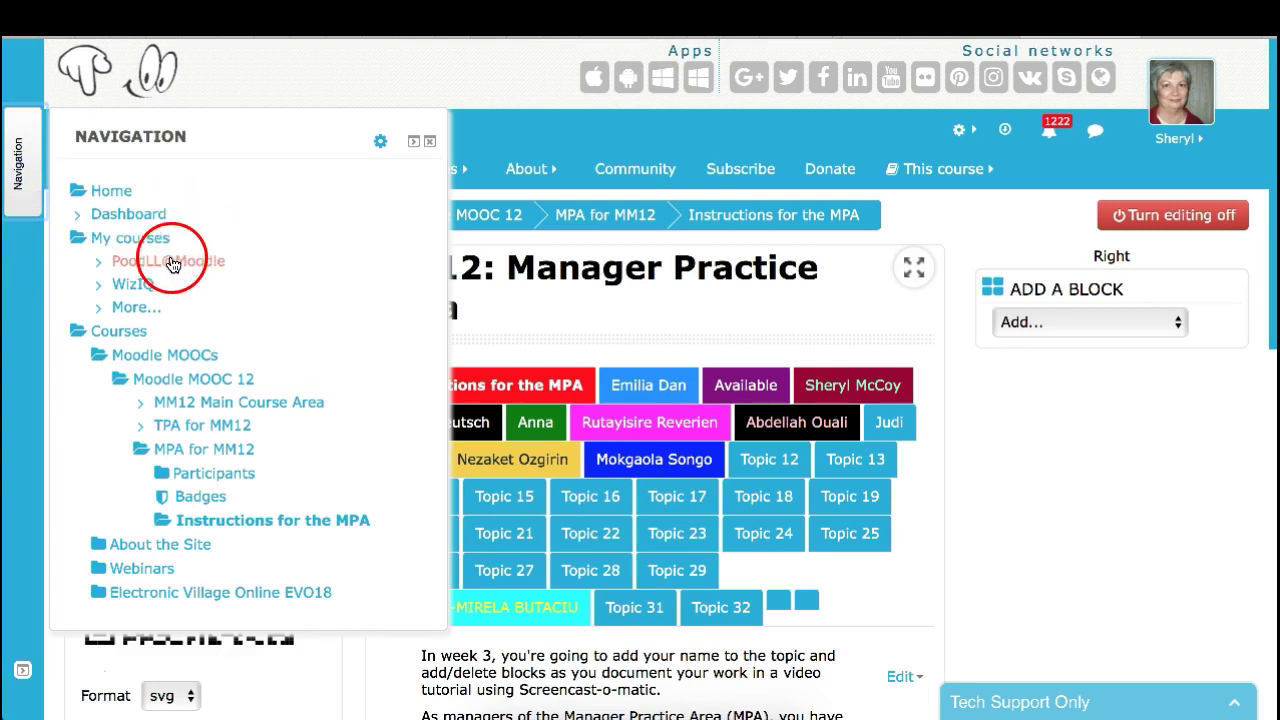
{"action": "left_click", "coordinate": [380, 142]}
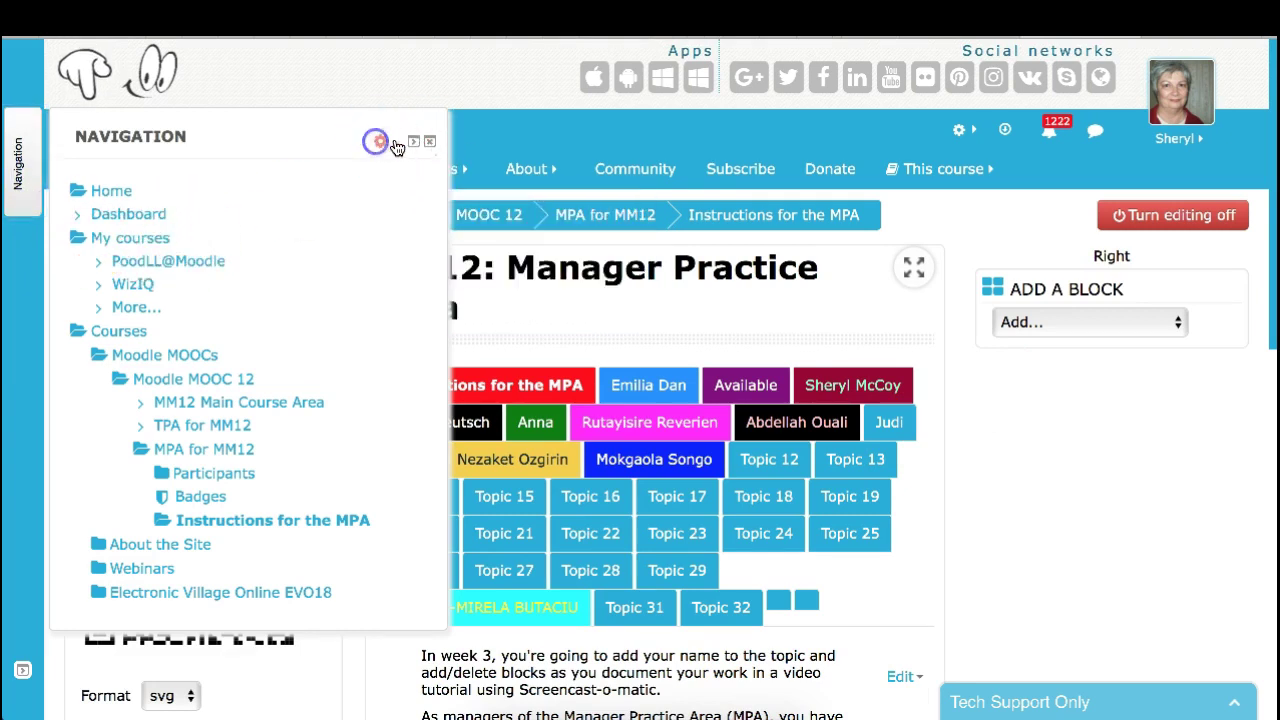
{"action": "left_click", "coordinate": [414, 146]}
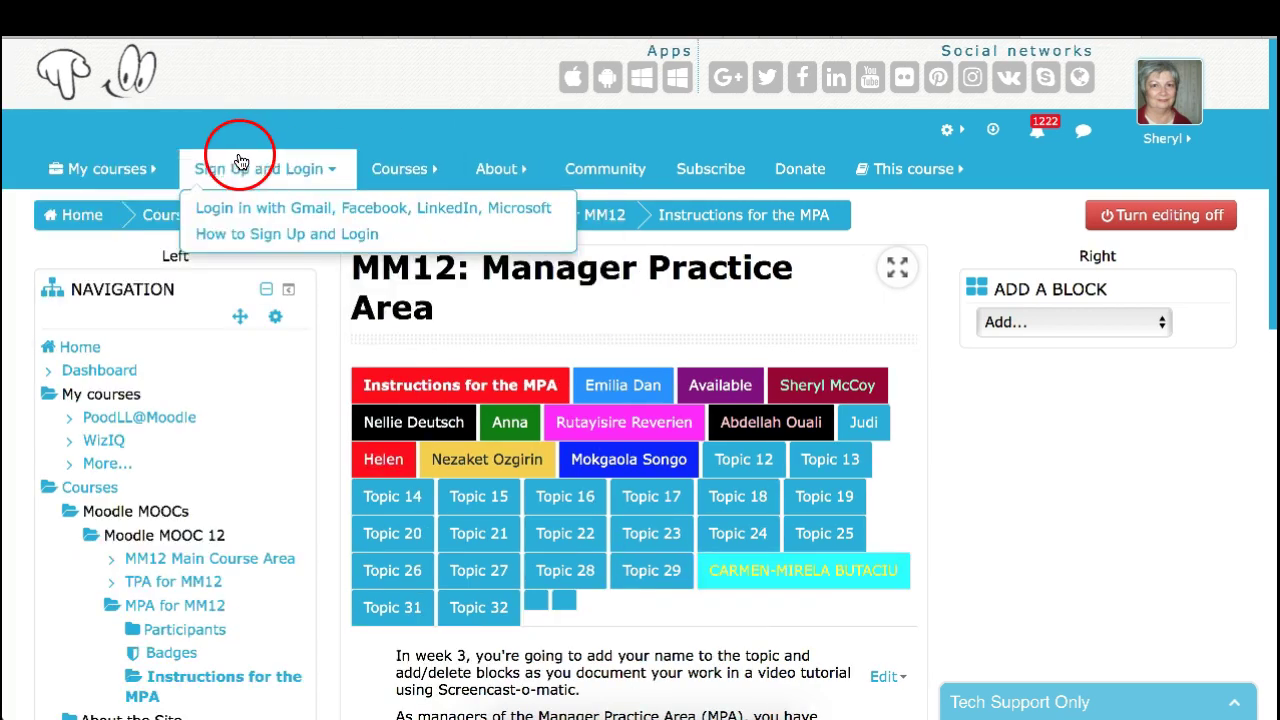
Examine the Navigation block's configuration, including where the block appears and its settings on this page, and leave without saving
{"action": "left_click", "coordinate": [290, 316]}
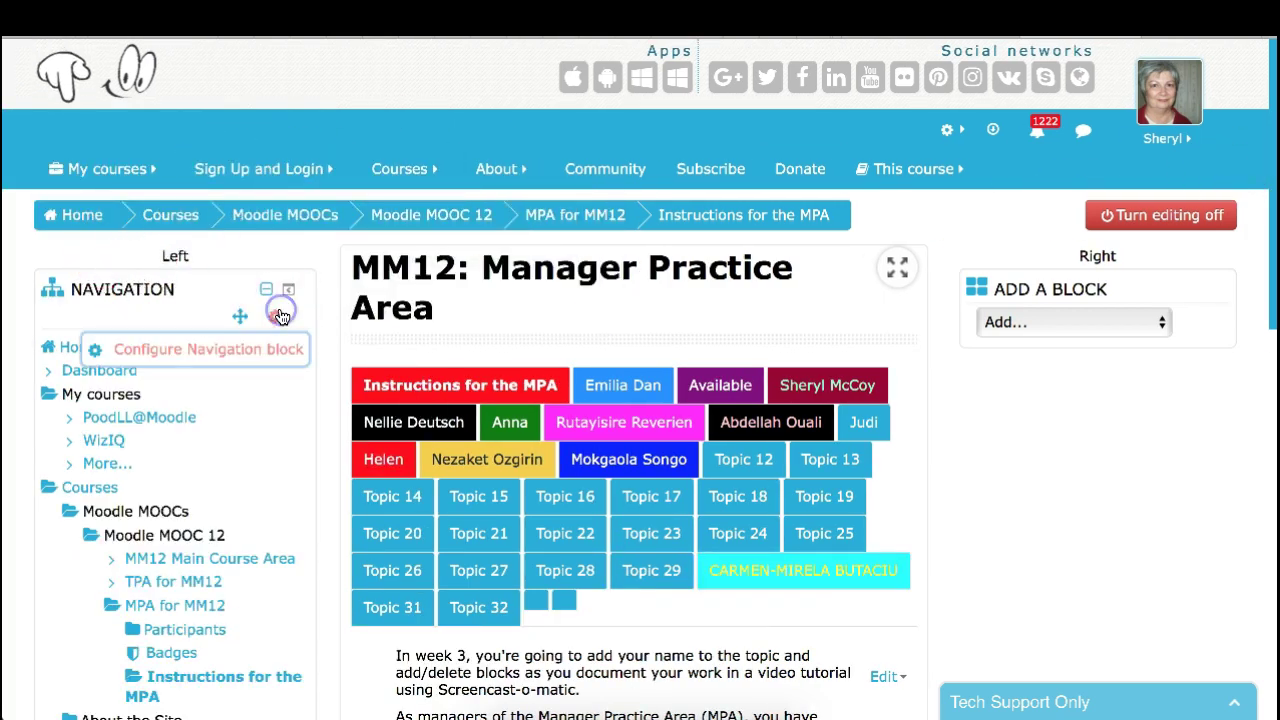
{"action": "left_click", "coordinate": [266, 352]}
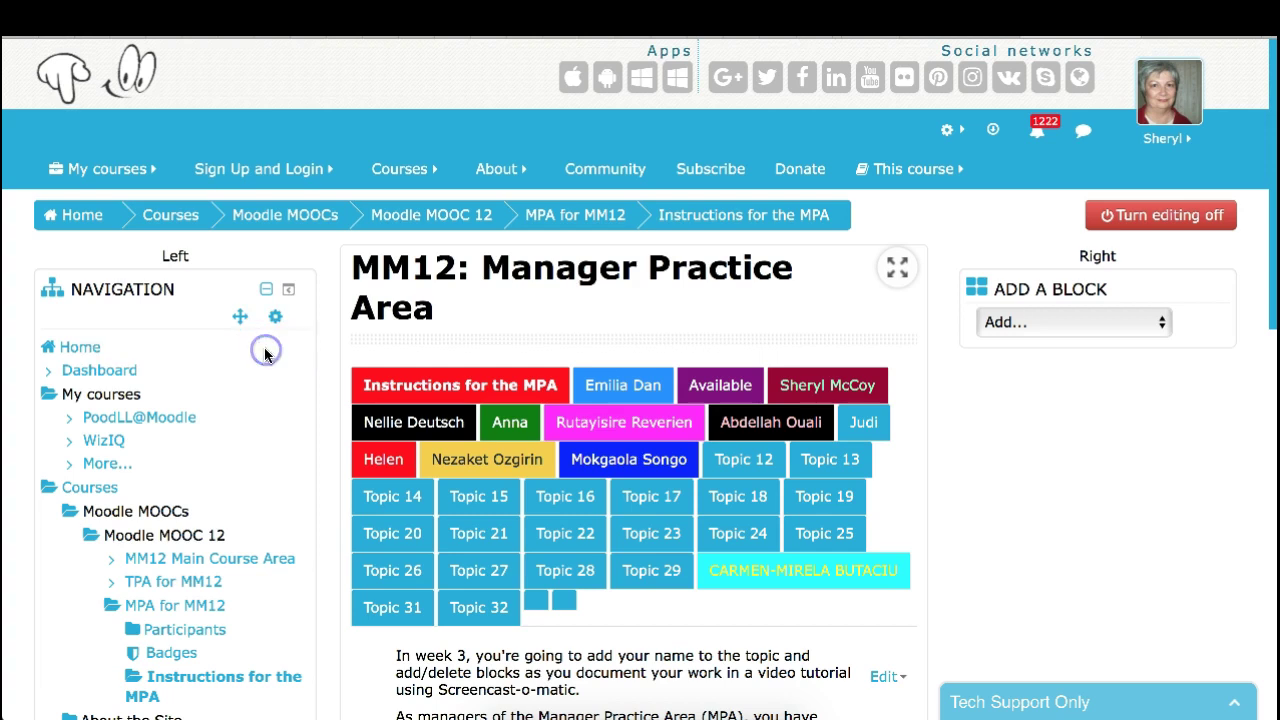
{"action": "scroll", "coordinate": [500, 480], "scroll_direction": "down", "scroll_amount": 5}
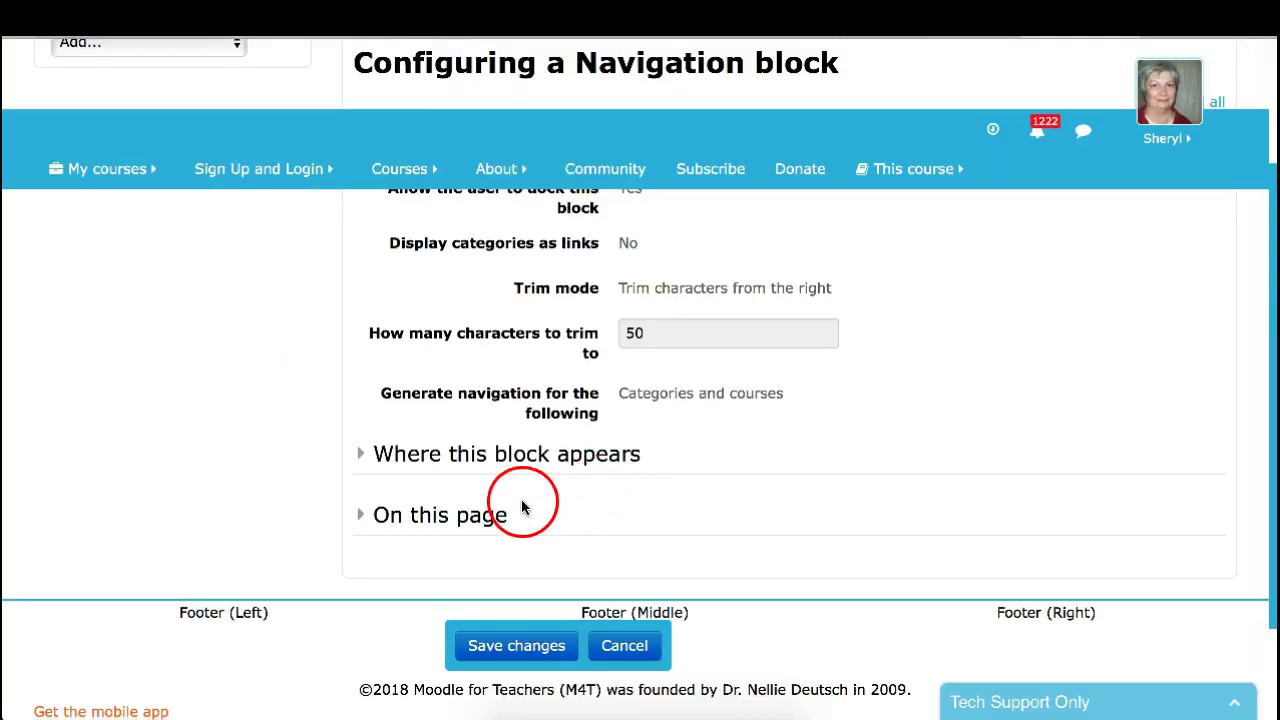
{"action": "left_click", "coordinate": [452, 518]}
{"action": "scroll", "coordinate": [630, 460], "scroll_direction": "down", "scroll_amount": 3}
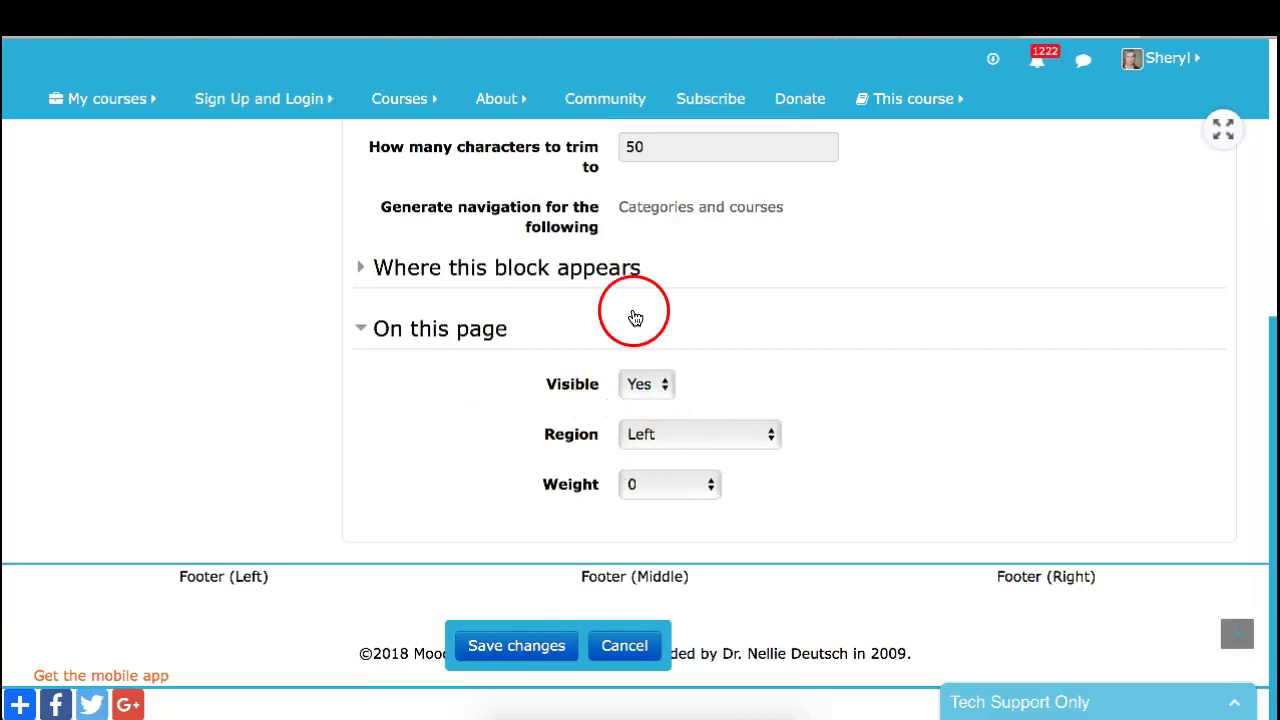
{"action": "left_click", "coordinate": [608, 268]}
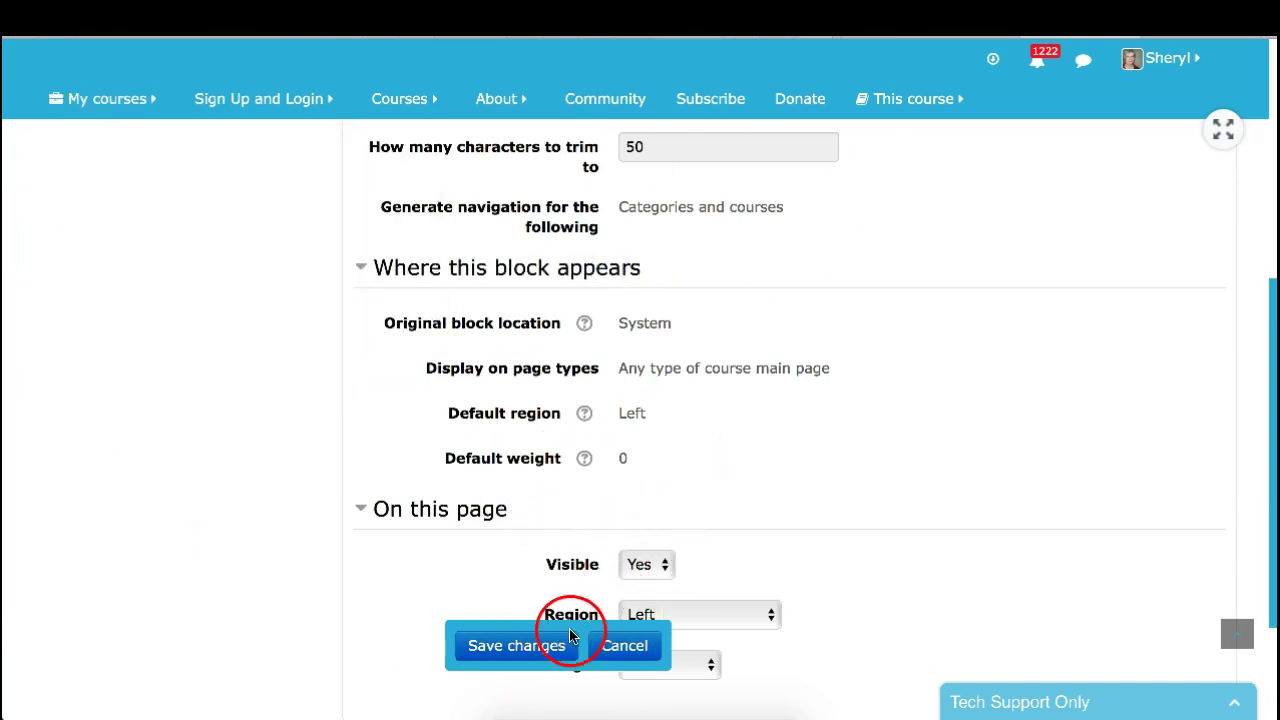
{"action": "left_click", "coordinate": [636, 650]}
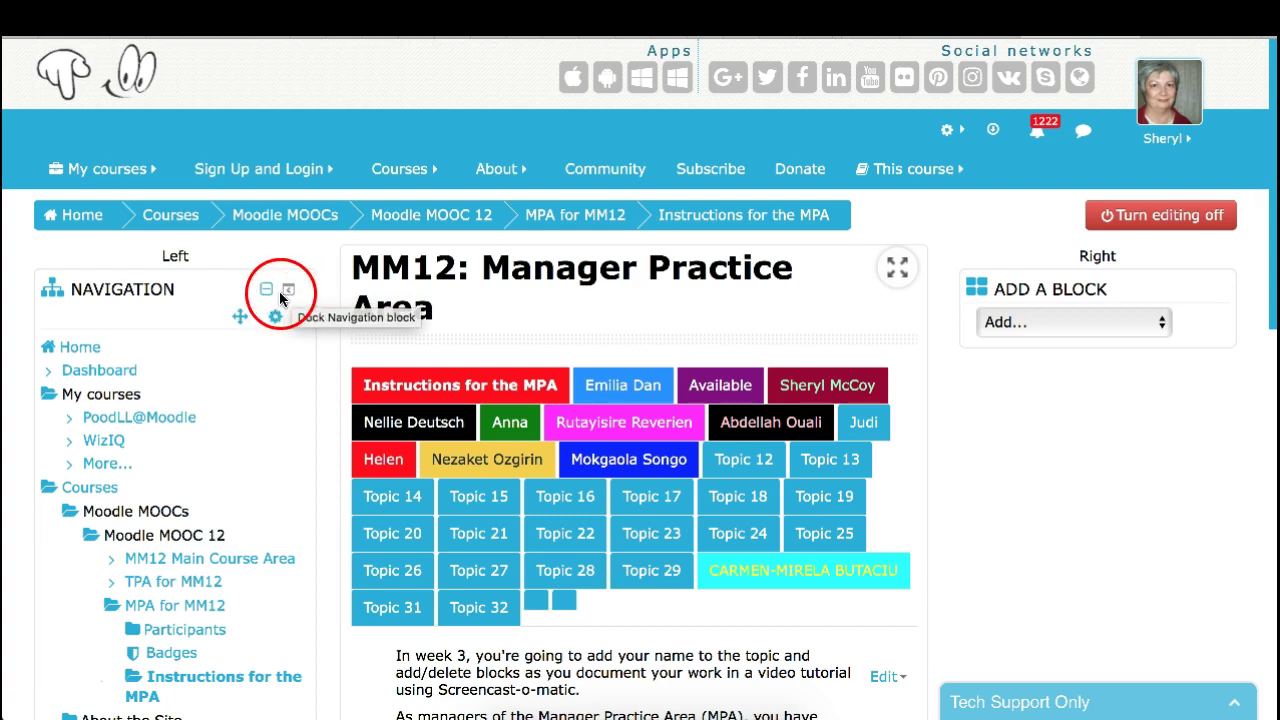
Move the Navigation block to the dock
{"action": "left_click", "coordinate": [289, 293]}
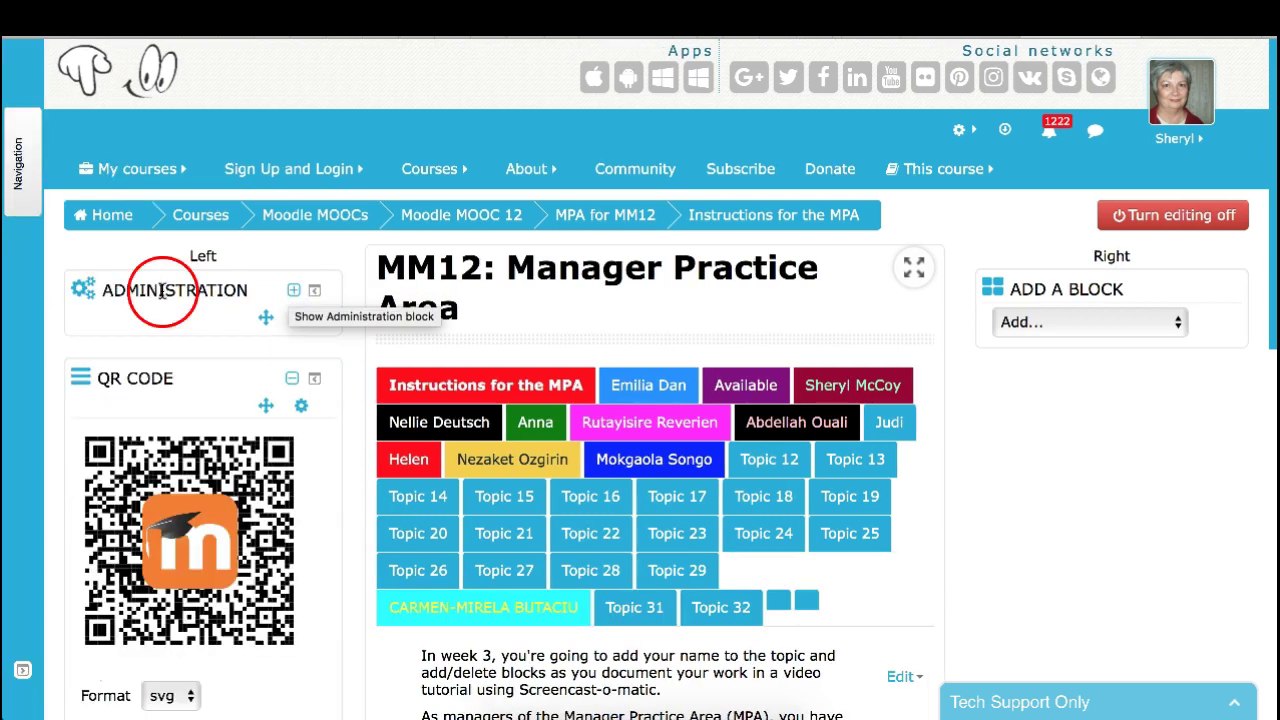